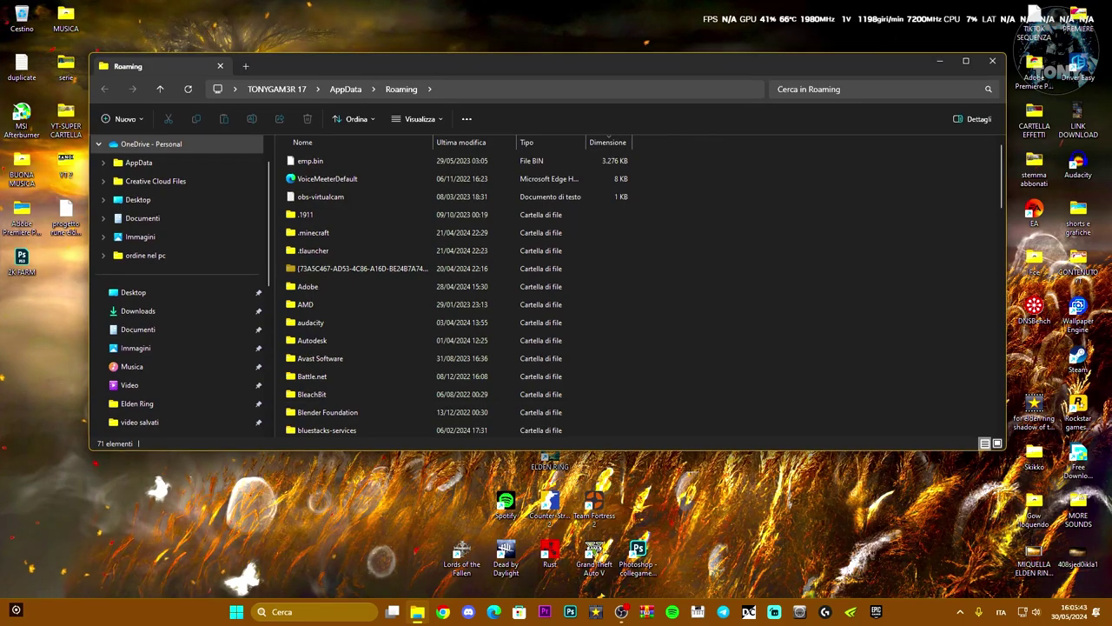
# Open the FortniteGame\Saved\Config folder inside AppData\Local.
pyautogui.click(345, 88)
pyautogui.doubleClick(315, 162)
pyautogui.scroll(-12, 422, 259)
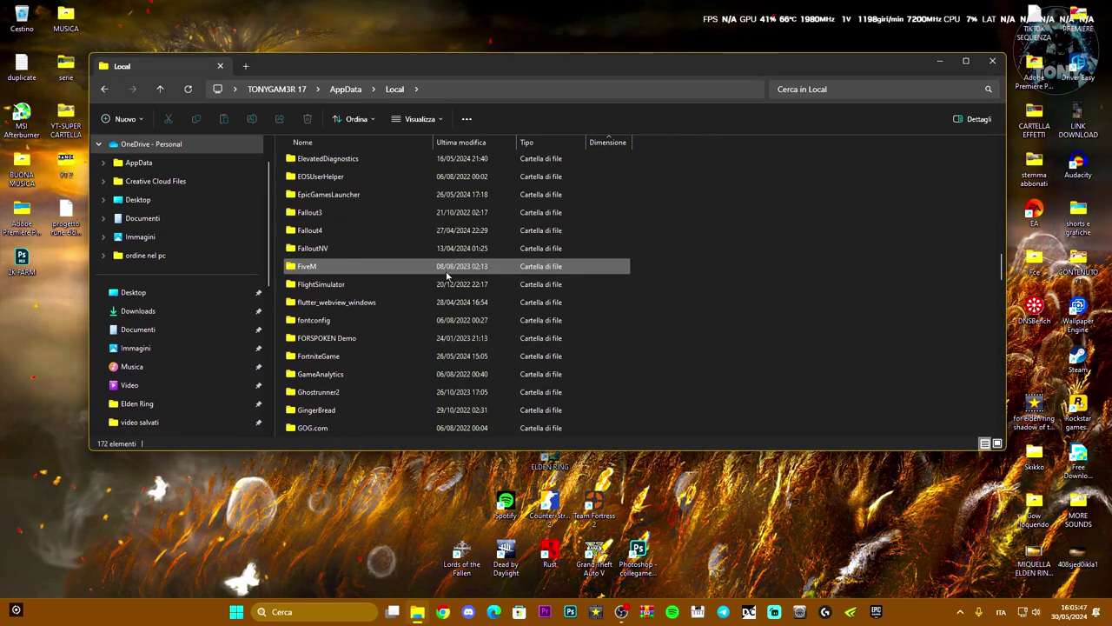
pyautogui.doubleClick(361, 284)
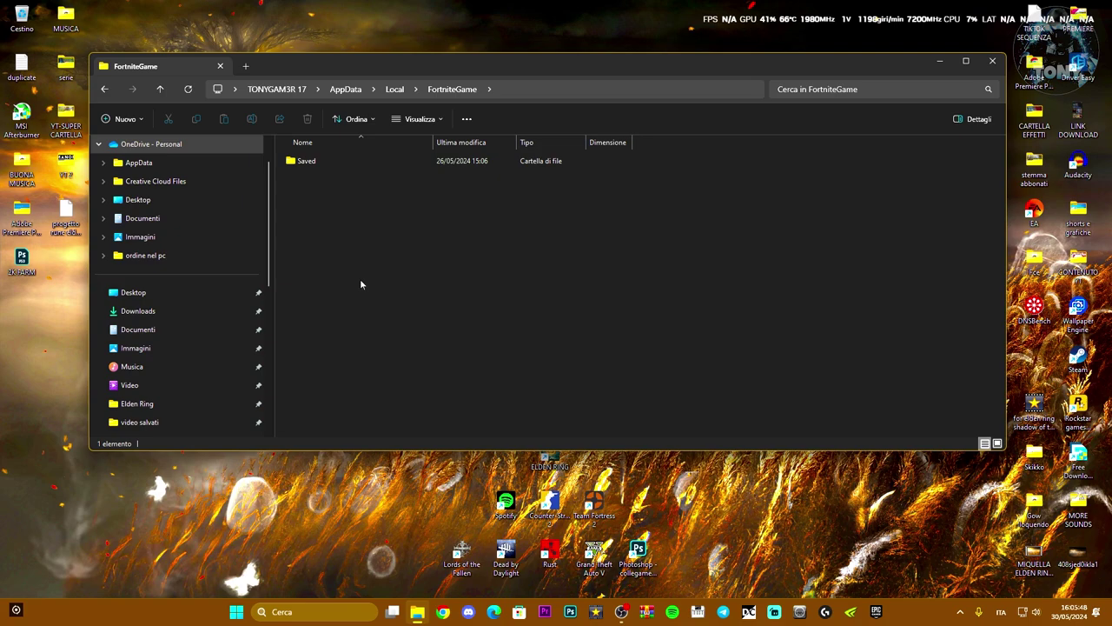
pyautogui.doubleClick(343, 161)
pyautogui.doubleClick(340, 179)
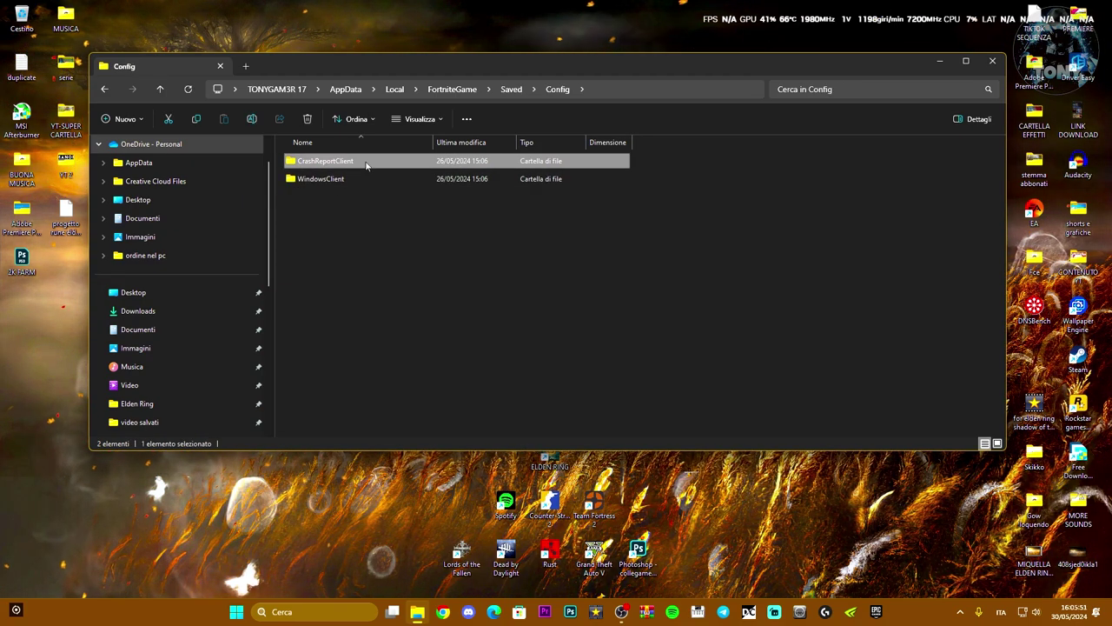
# Delete the CrashReportClient settings file from the UECC-Windows subfolder of the CrashReportClient folder.
pyautogui.doubleClick(365, 161)
pyautogui.doubleClick(365, 161)
pyautogui.click(366, 165)
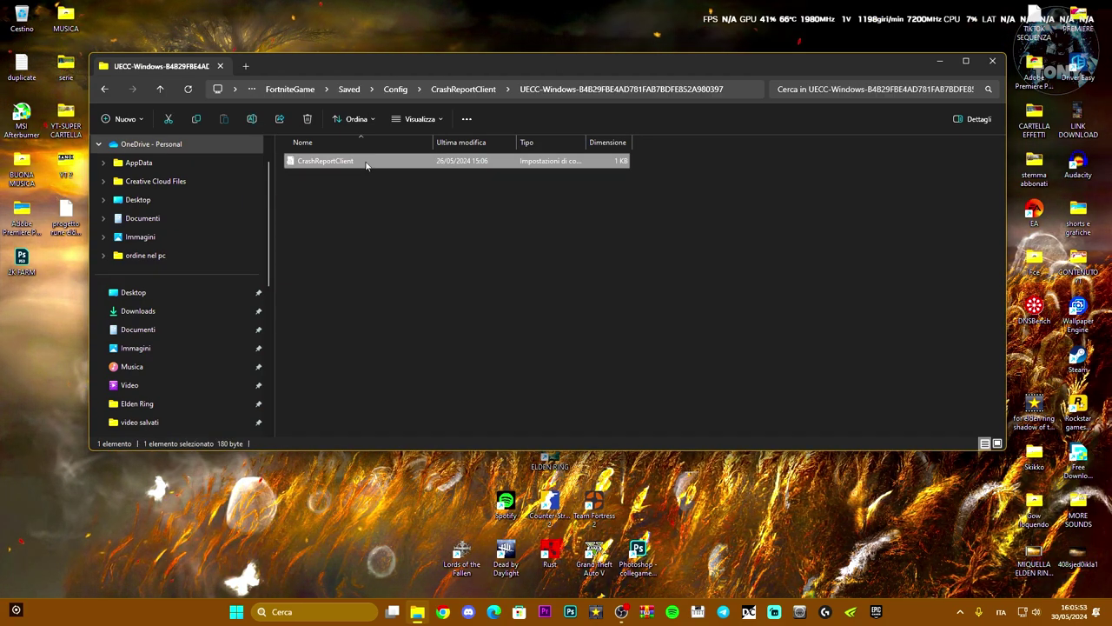
pyautogui.press('Delete')
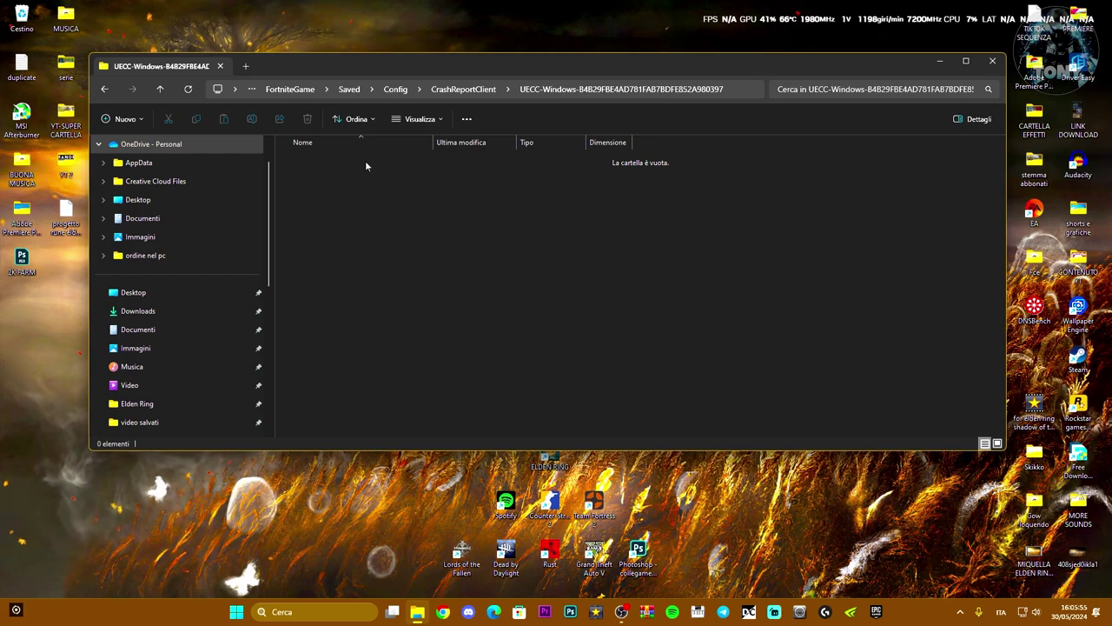
# Delete all the configuration files in the WindowsClient folder under Config.
pyautogui.click(106, 89)
pyautogui.click(105, 90)
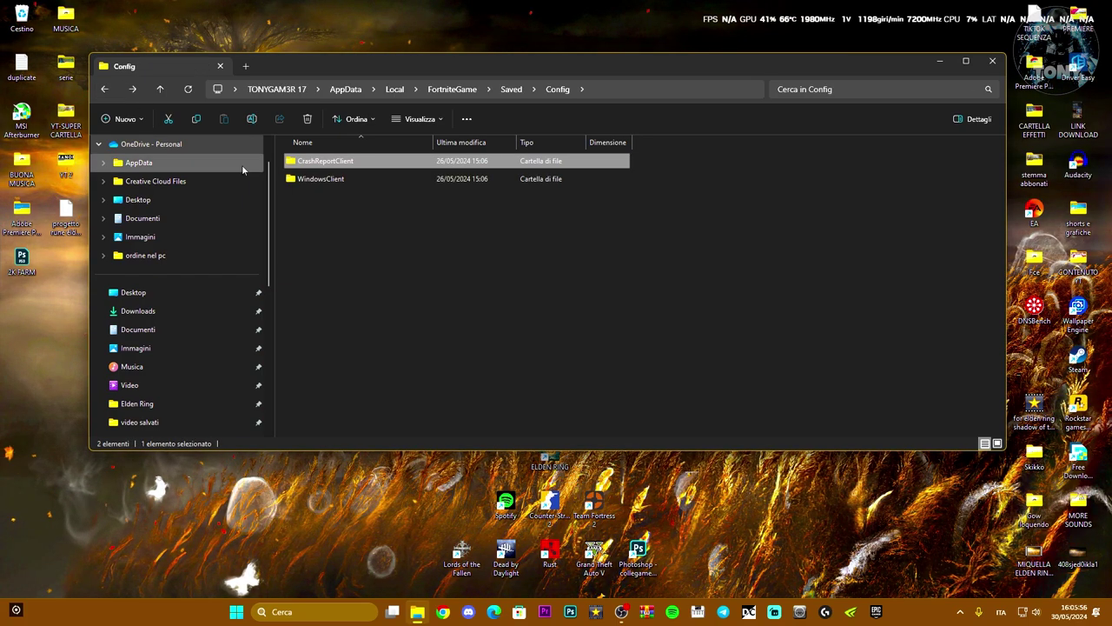
pyautogui.doubleClick(385, 177)
pyautogui.scroll(-5, 438, 322)
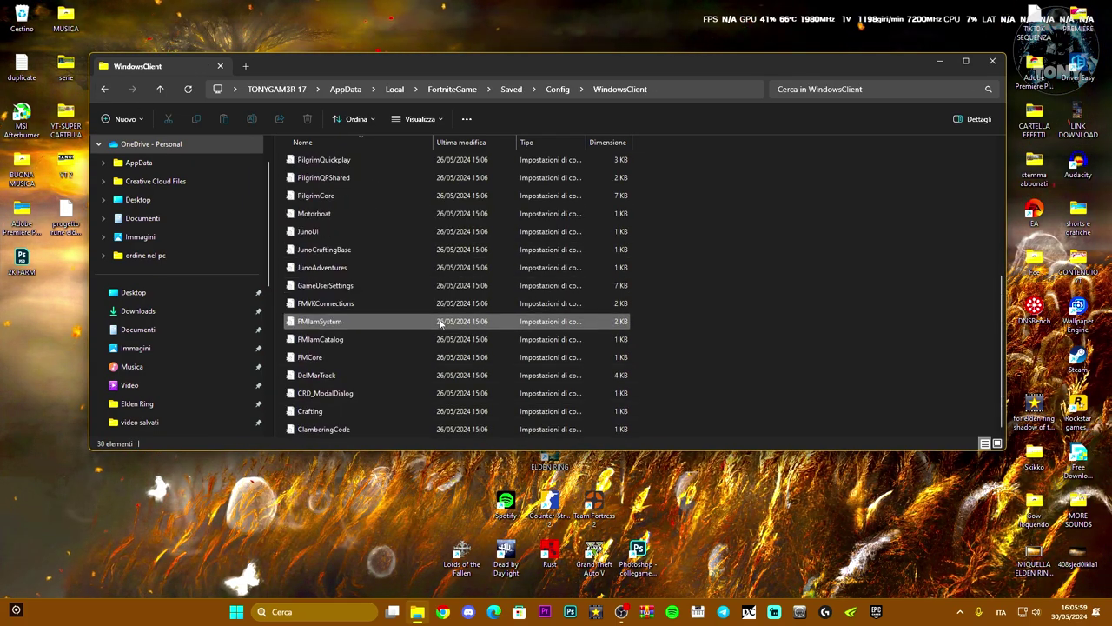
pyautogui.scroll(5, 439, 321)
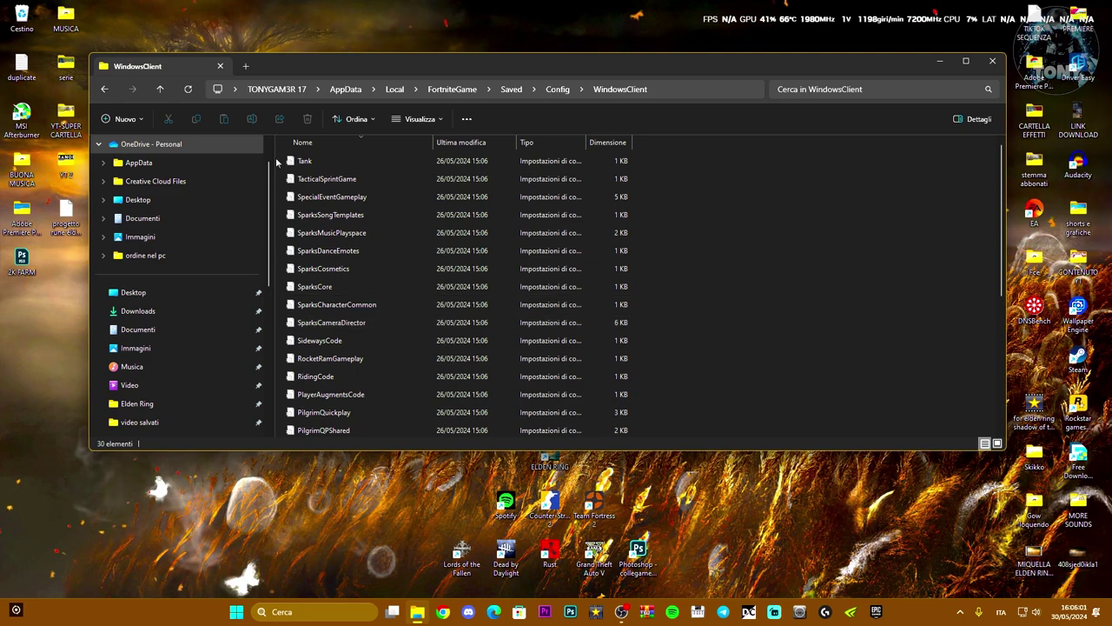
pyautogui.moveTo(277, 156); pyautogui.dragTo(704, 563)
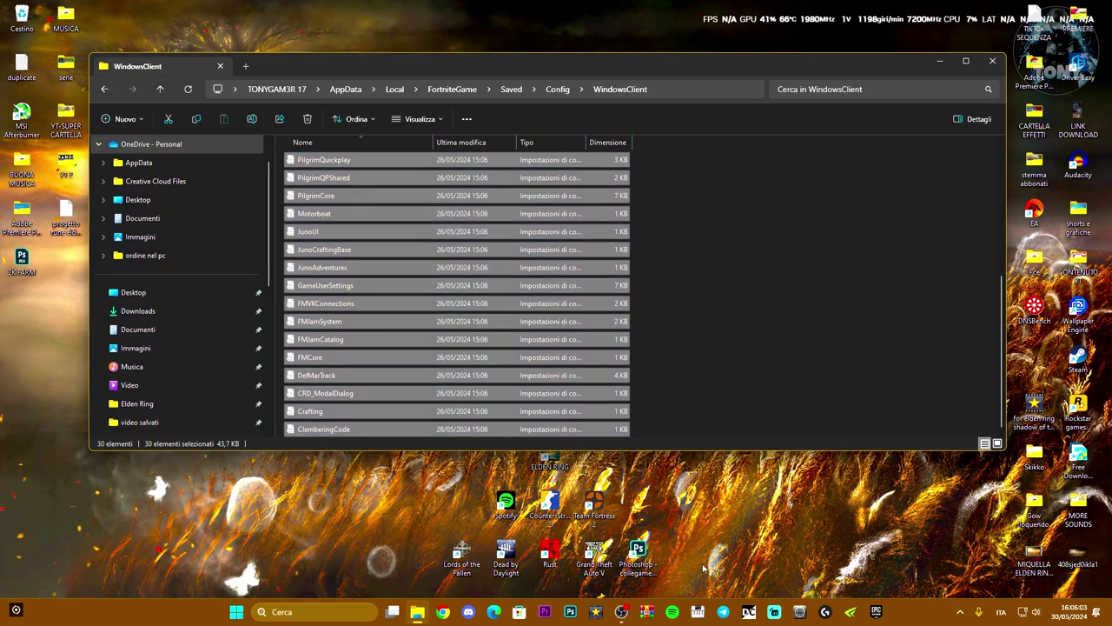
pyautogui.press('Delete')
# Empty the Recycle Bin (Cestino) on the desktop.
pyautogui.rightClick(22, 19)
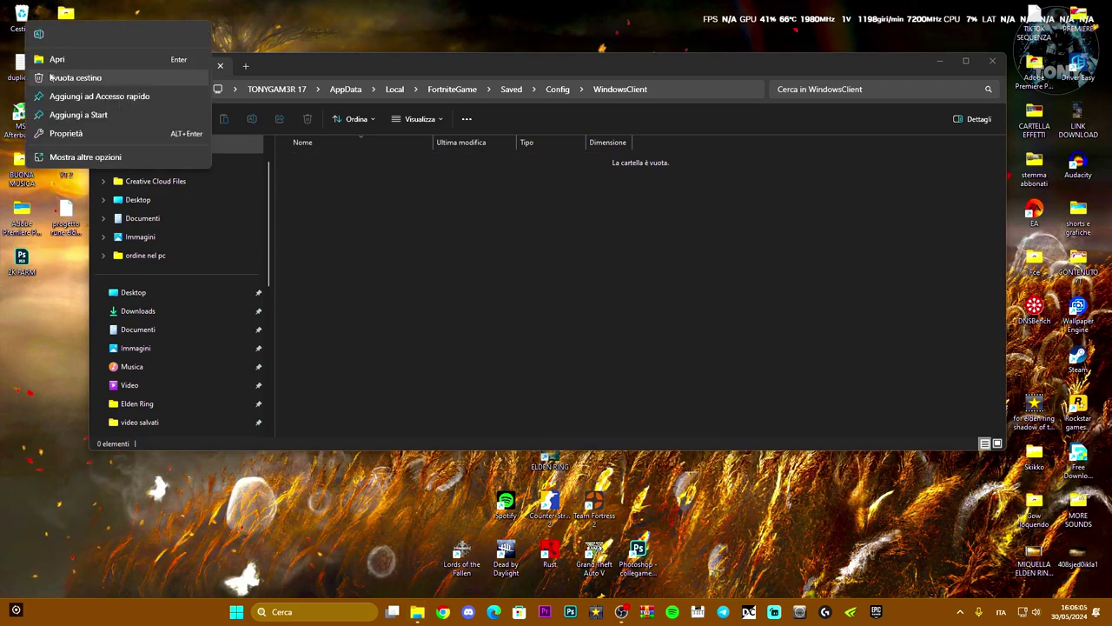
pyautogui.click(65, 76)
pyautogui.click(594, 312)
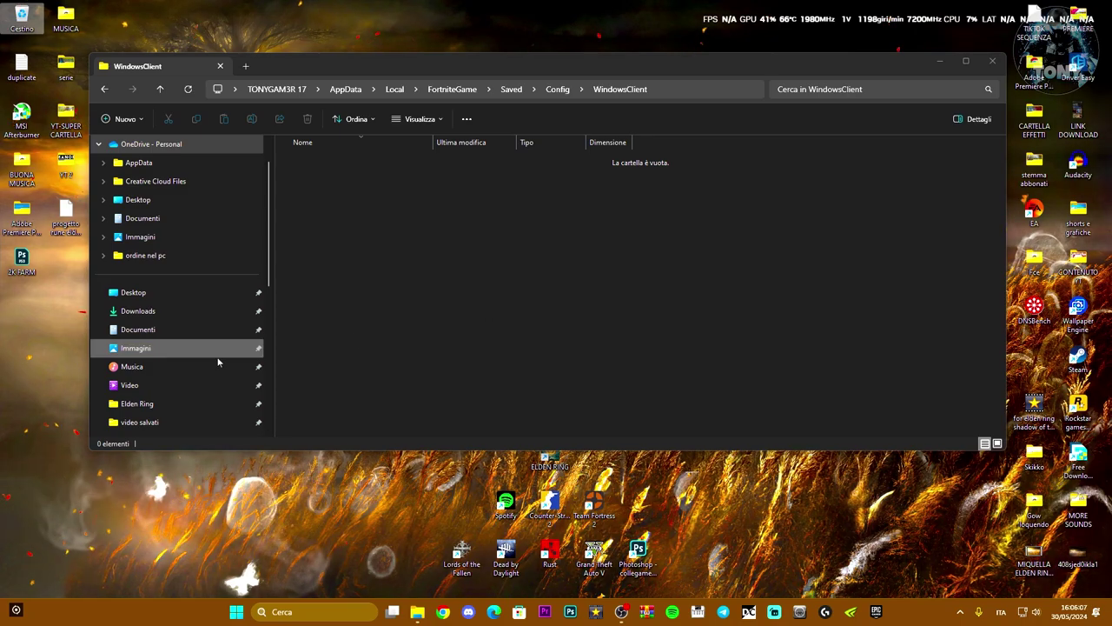
# View the drives under Questo PC and close the file window.
pyautogui.scroll(-5, 218, 361)
pyautogui.click(142, 329)
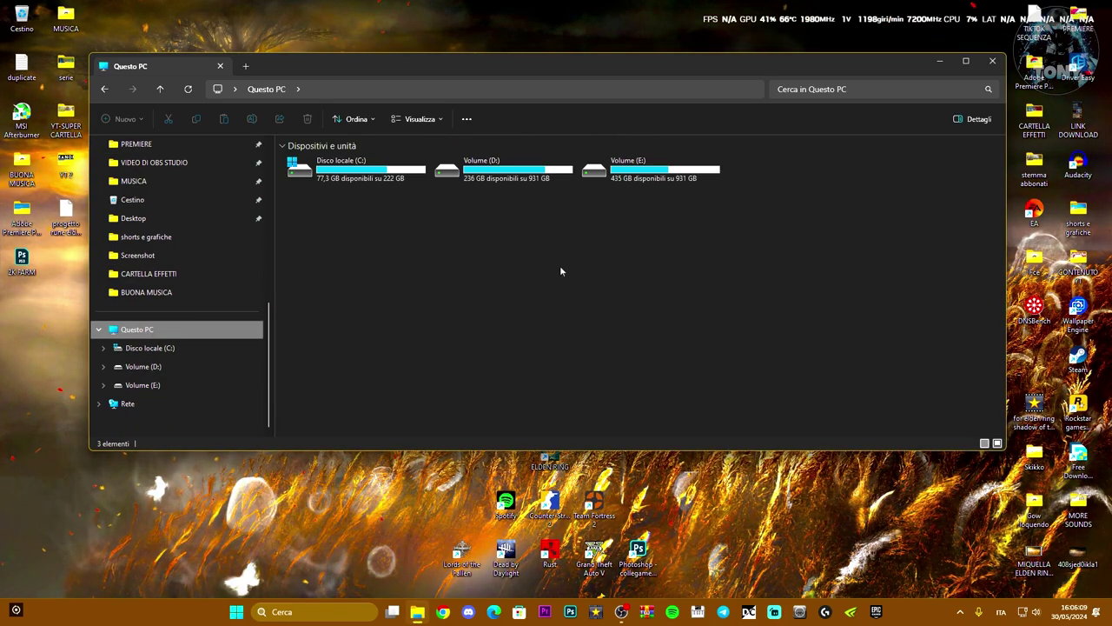
pyautogui.hotkey('alt', 'F4')
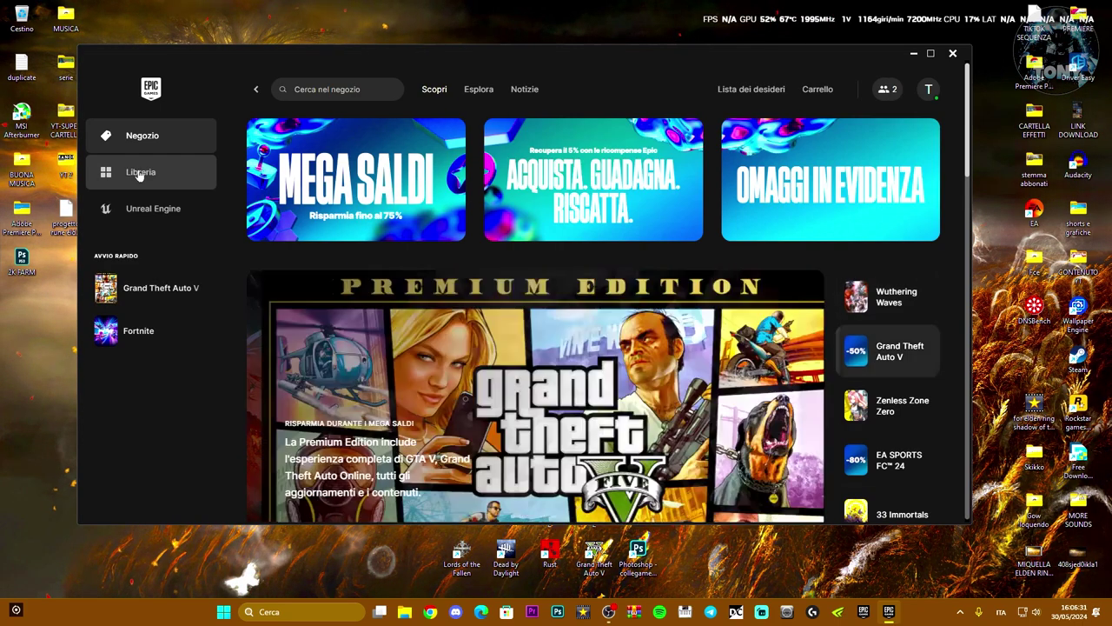
# Switch to the Epic Games Launcher library, view Fortnite's management settings (Gestisci) and close them.
pyautogui.click(139, 172)
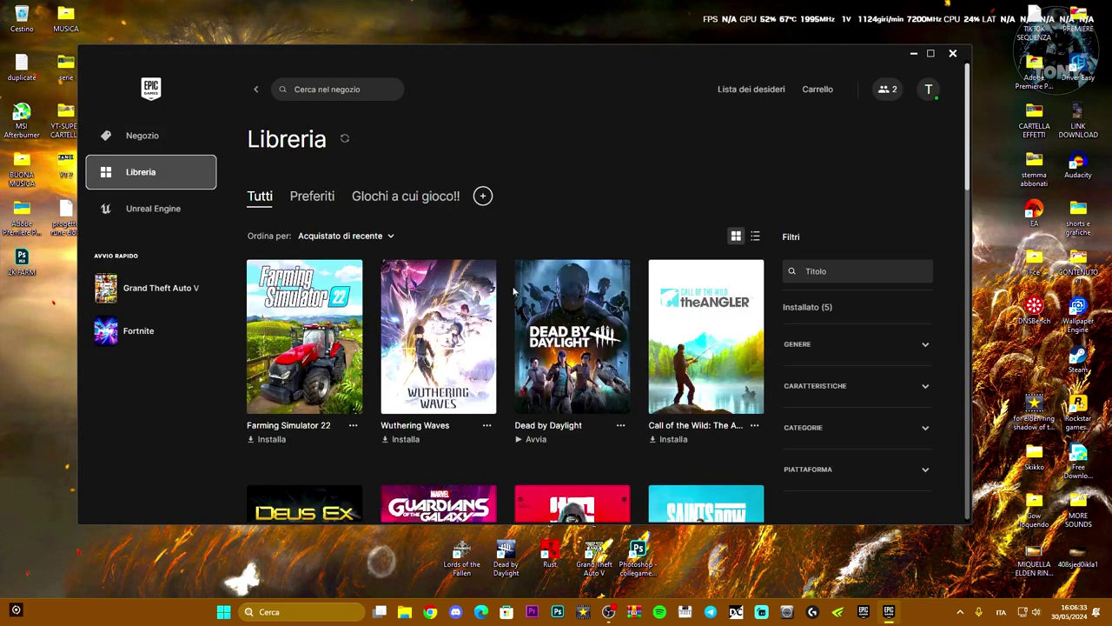
pyautogui.click(385, 200)
pyautogui.scroll(-3, 622, 365)
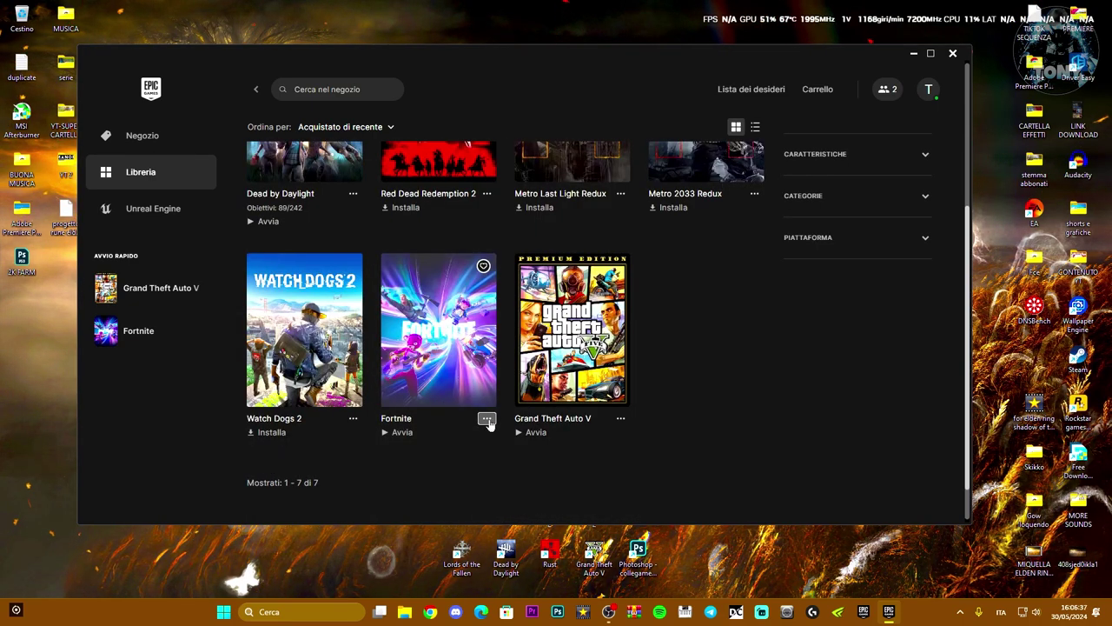
pyautogui.click(487, 418)
pyautogui.click(313, 304)
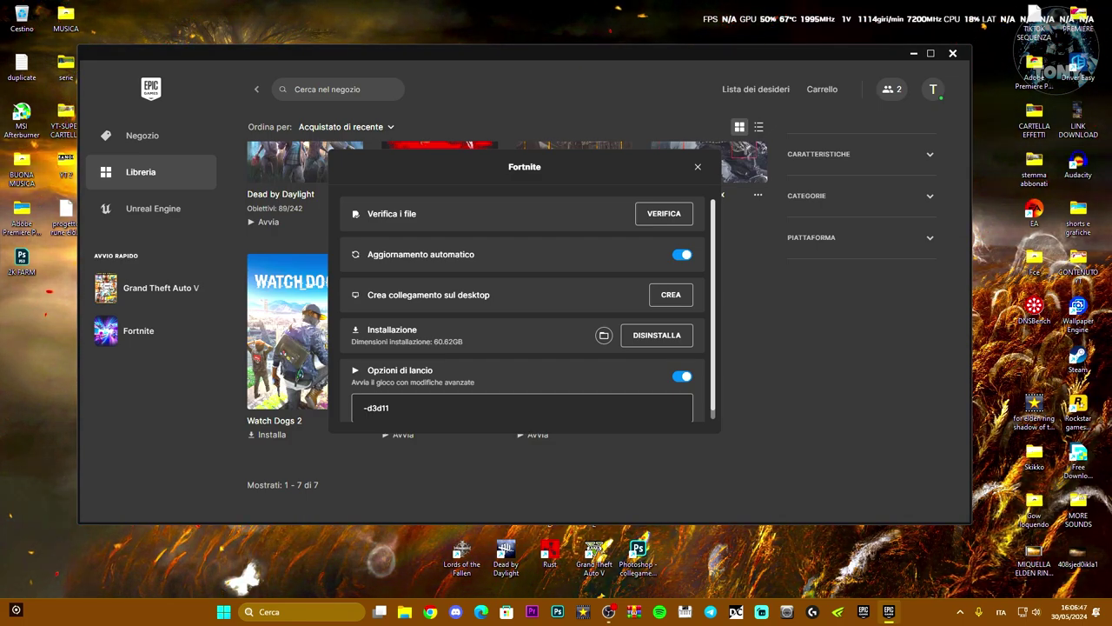
pyautogui.click(699, 167)
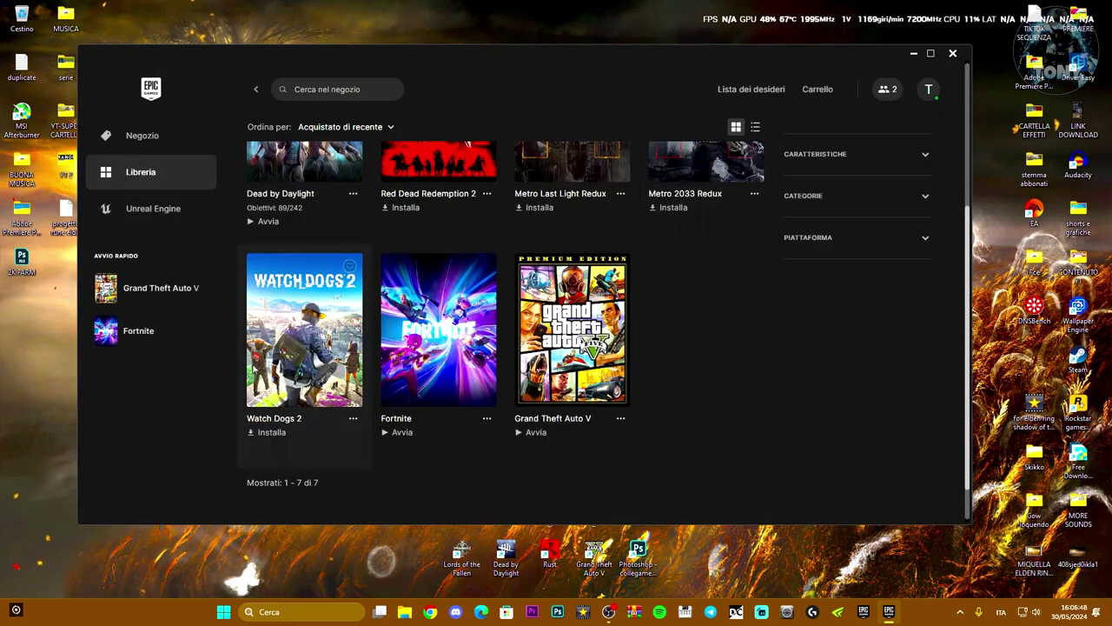
# Apply Fortnite's installation options with only the required core component and Pre-scarica le risorse trasmesse selected.
pyautogui.click(487, 419)
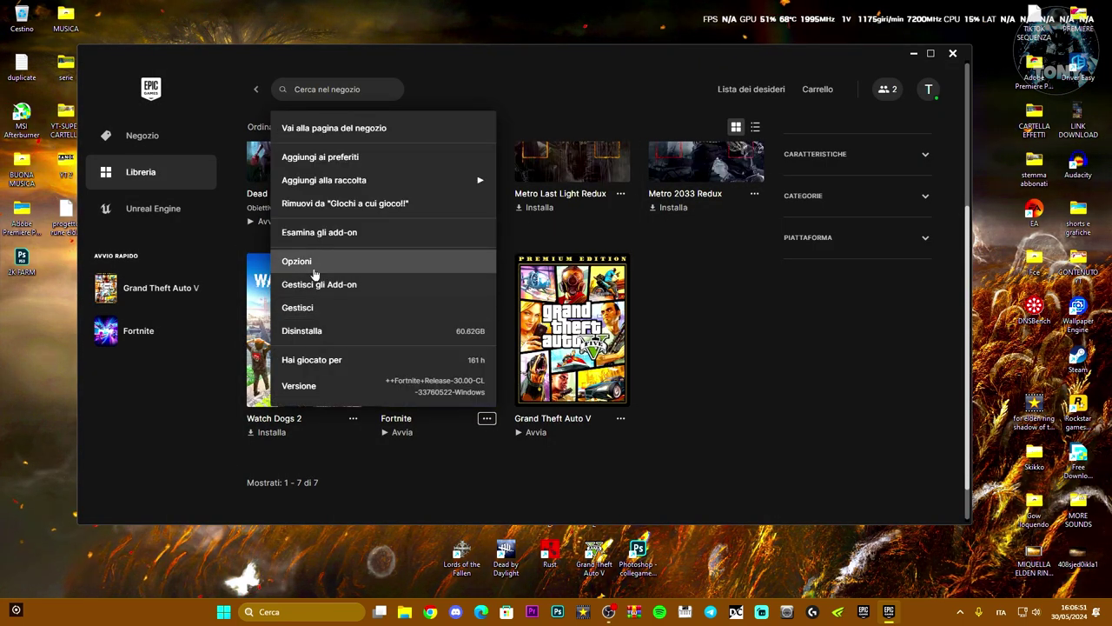
pyautogui.click(315, 271)
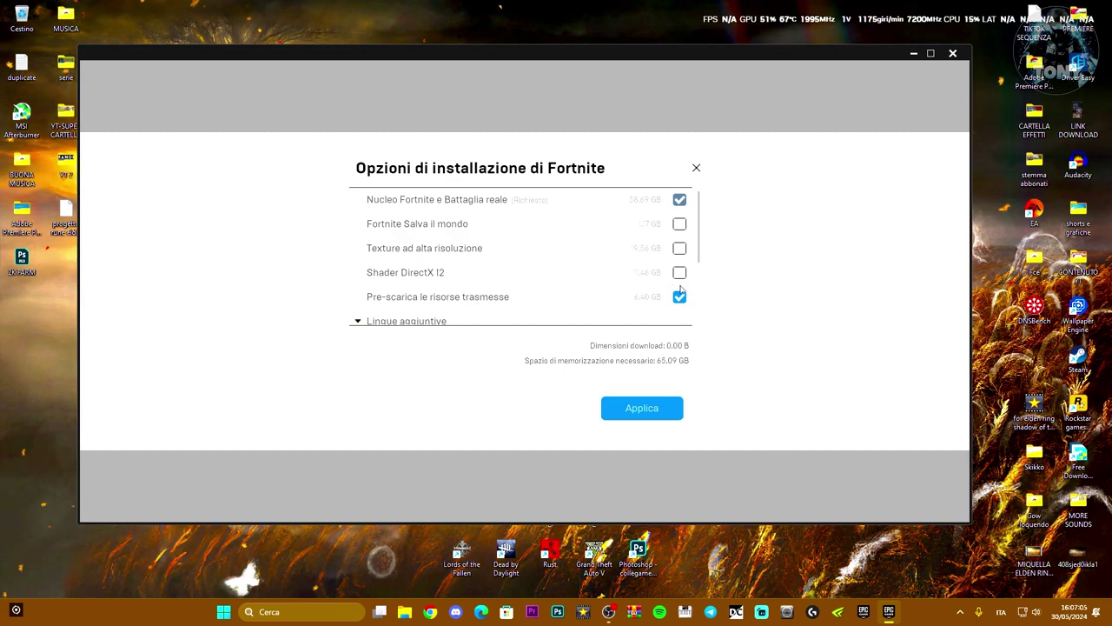
pyautogui.click(635, 411)
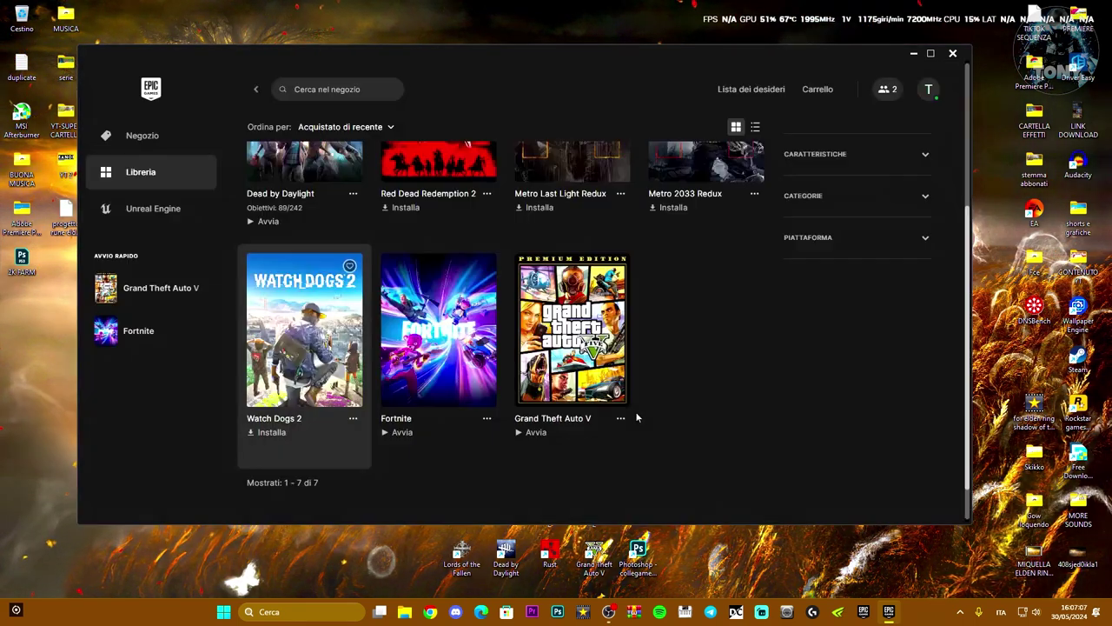
# Verify Fortnite's game files and check the verification progress among the downloads.
pyautogui.click(487, 420)
pyautogui.click(322, 311)
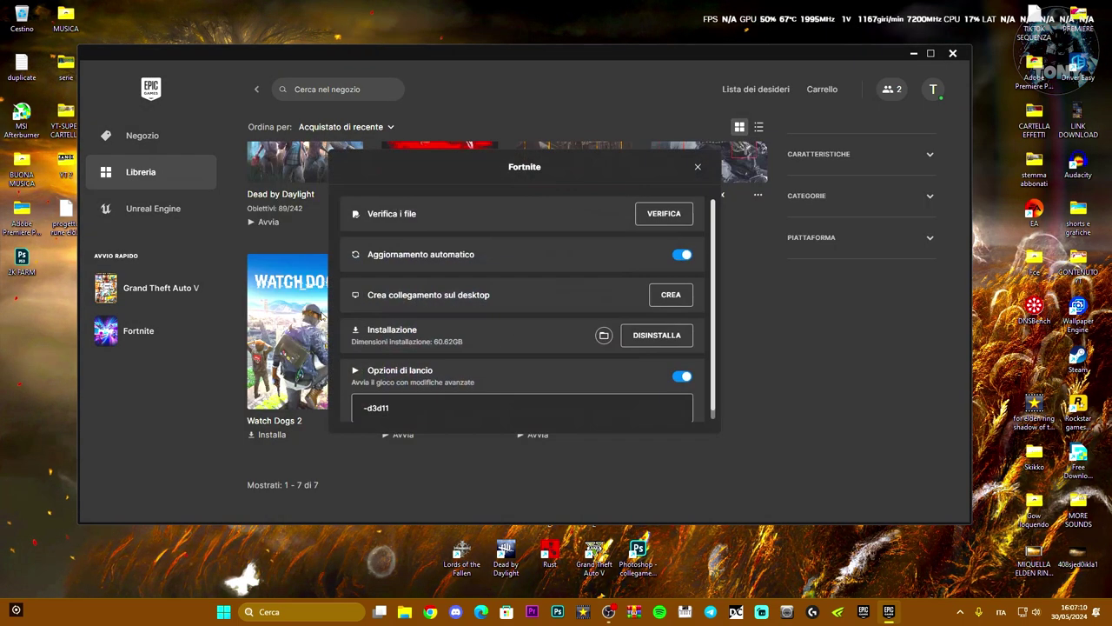
pyautogui.click(669, 216)
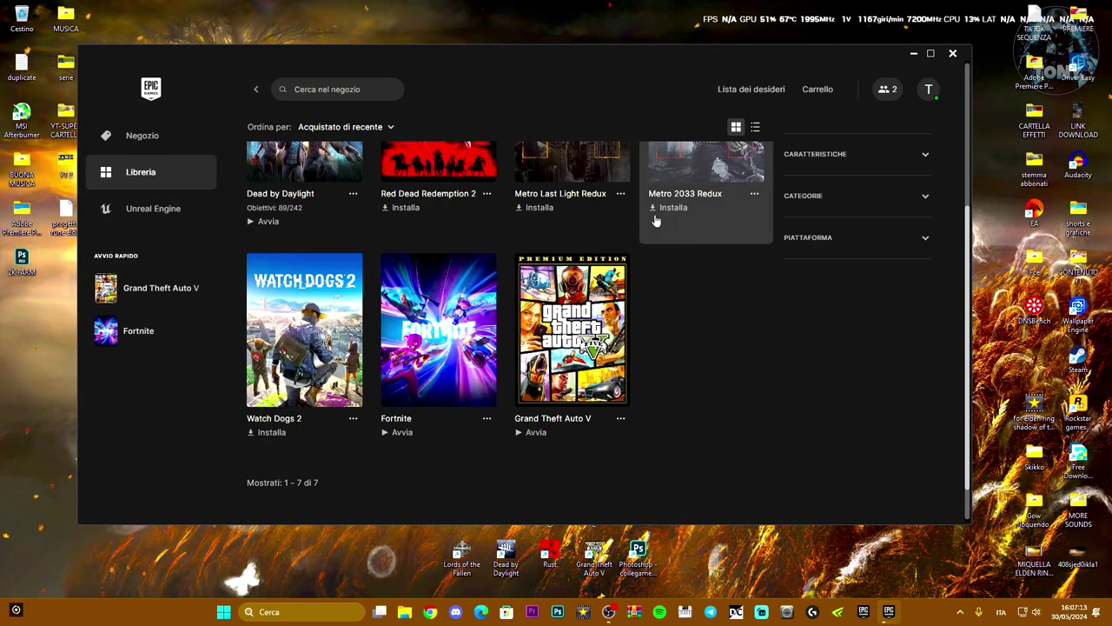
pyautogui.click(131, 507)
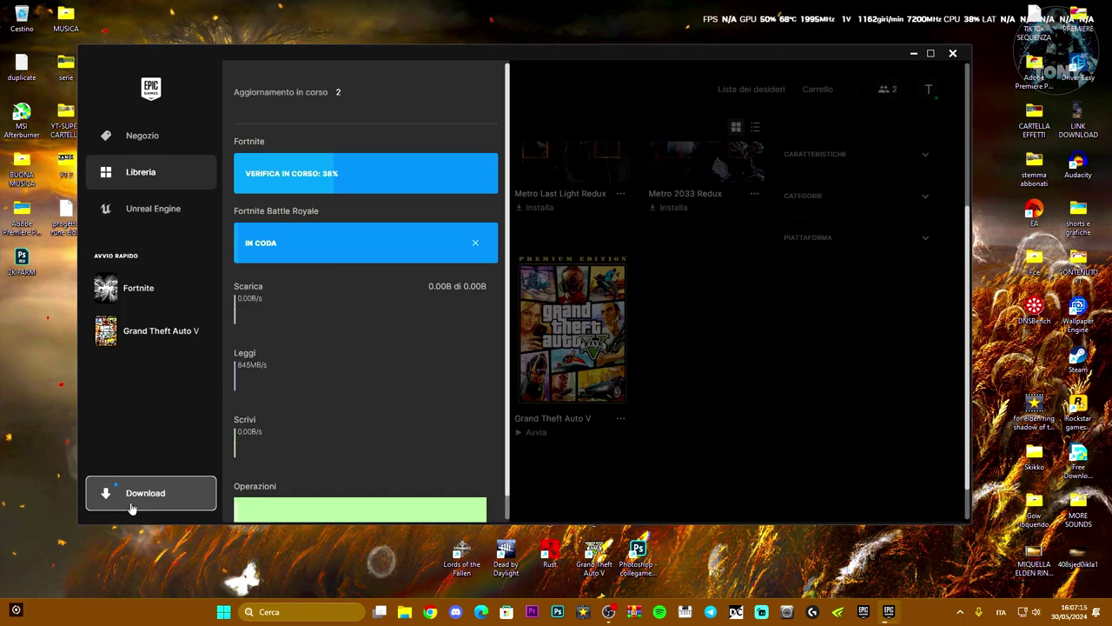
pyautogui.click(827, 353)
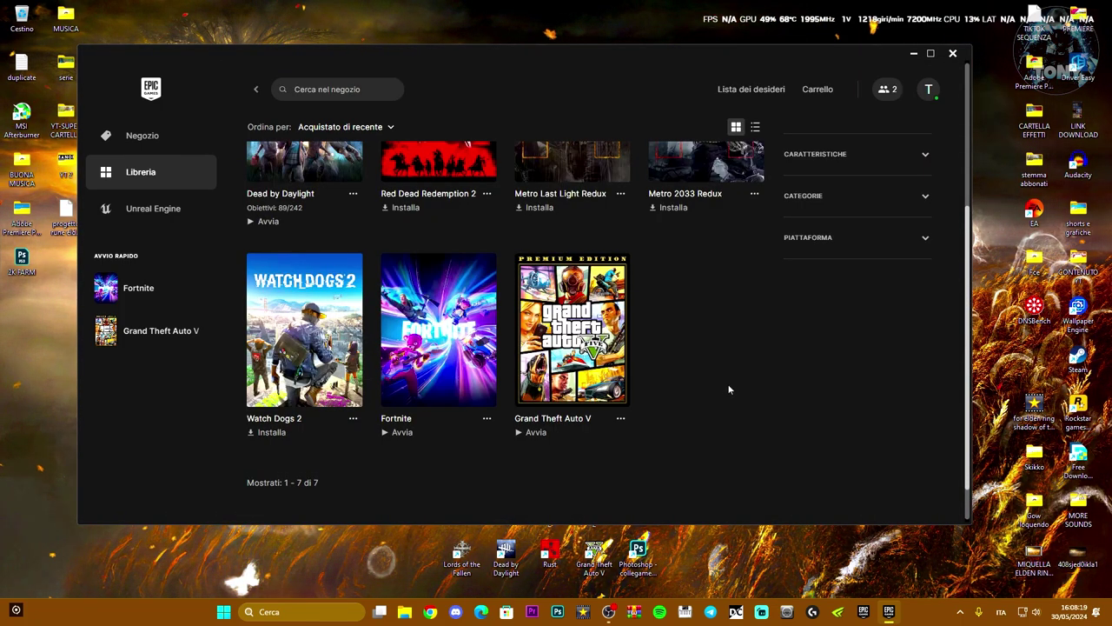
# Open Fortnite's installation folder from the game's management settings in the library.
pyautogui.moveTo(615, 54); pyautogui.dragTo(603, 39)
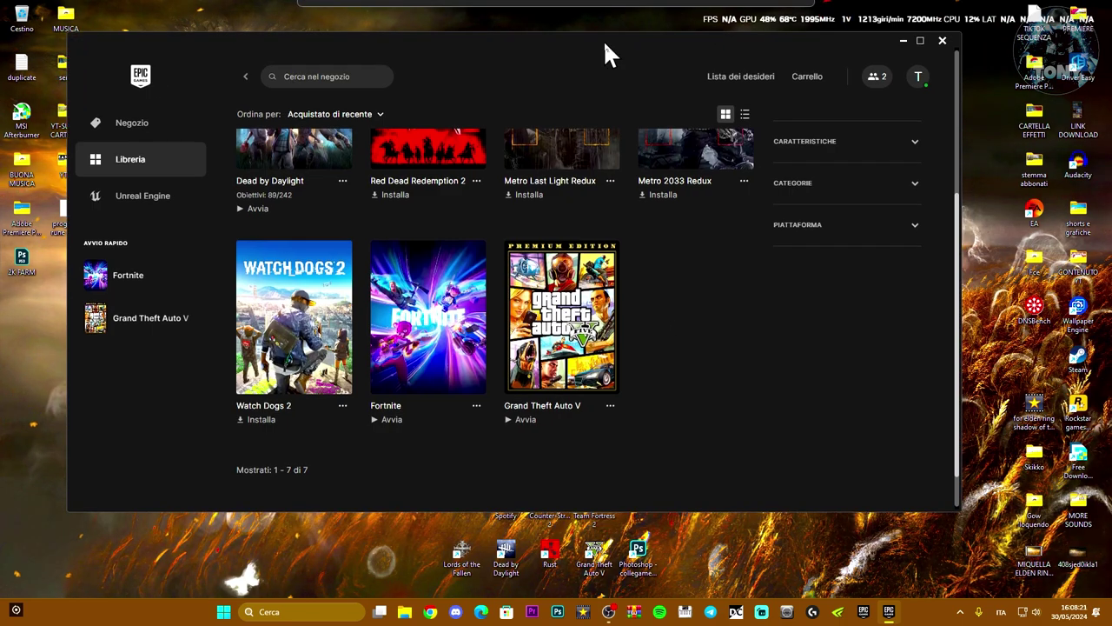
pyautogui.scroll(3, 683, 354)
pyautogui.scroll(-2, 683, 354)
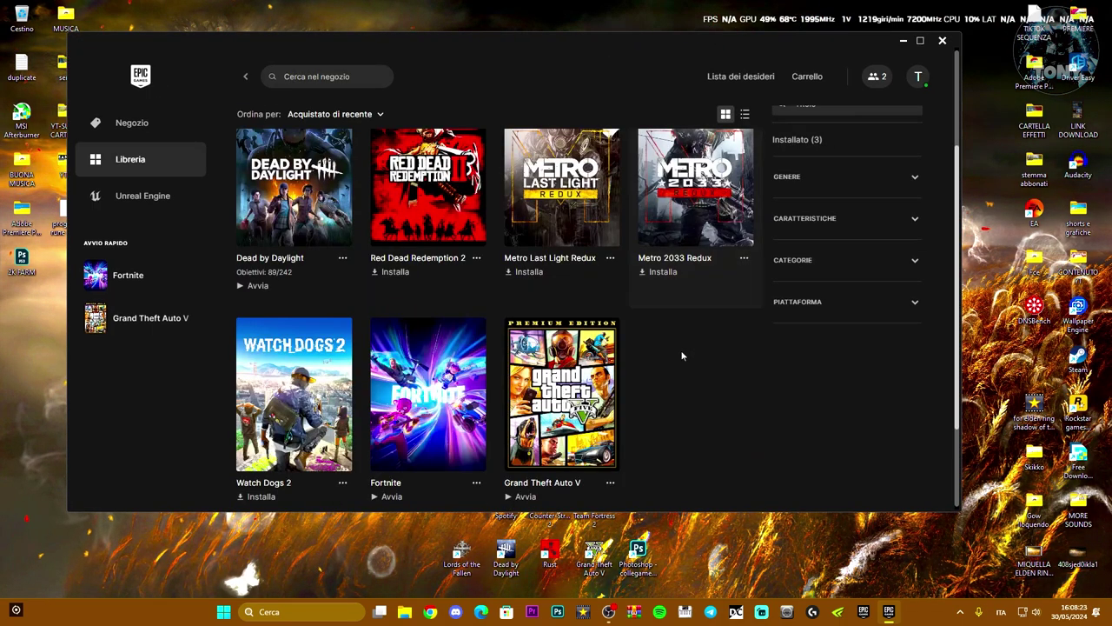
pyautogui.scroll(-1, 779, 318)
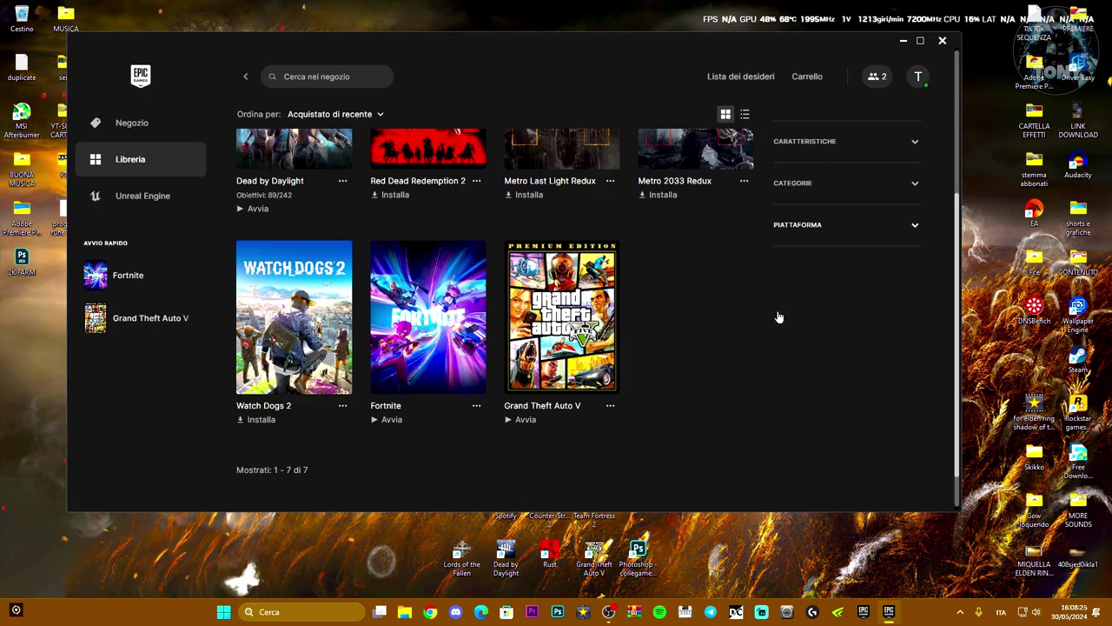
pyautogui.click(477, 405)
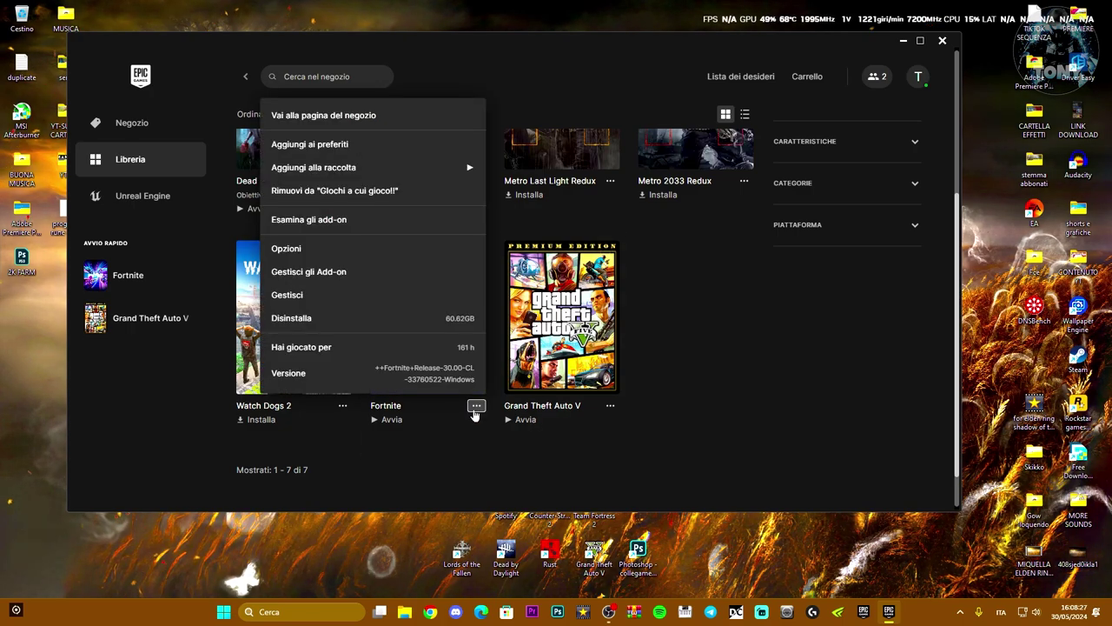
pyautogui.click(301, 298)
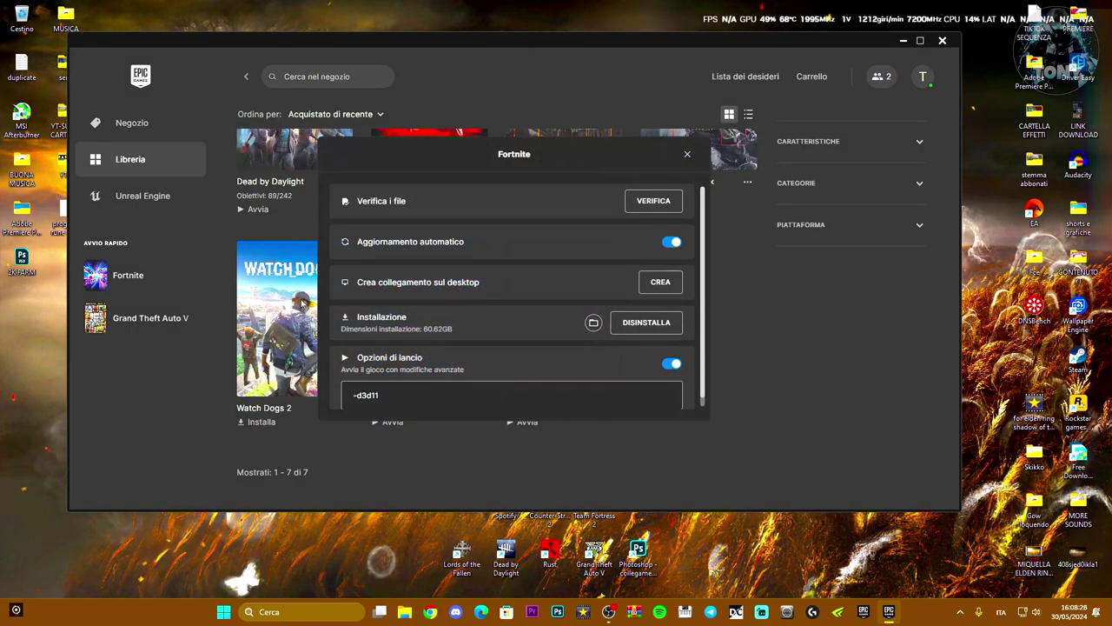
pyautogui.click(594, 323)
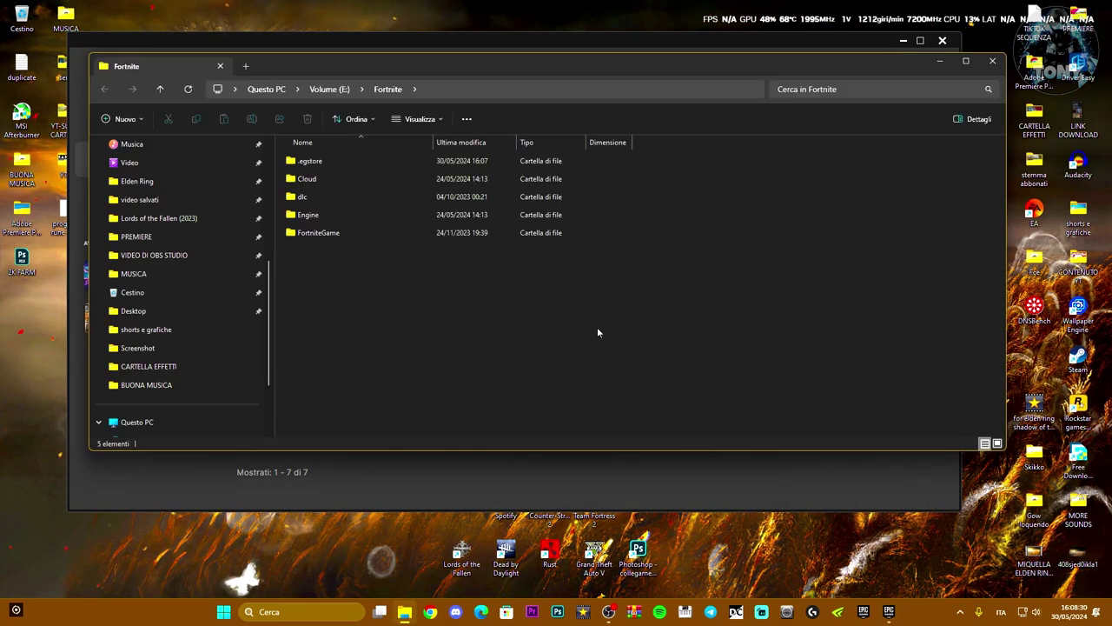
# Browse to FortniteGame\Binaries\Win64 inside the Fortnite installation folder and locate the FortniteClient executables.
pyautogui.doubleClick(365, 233)
pyautogui.doubleClick(360, 165)
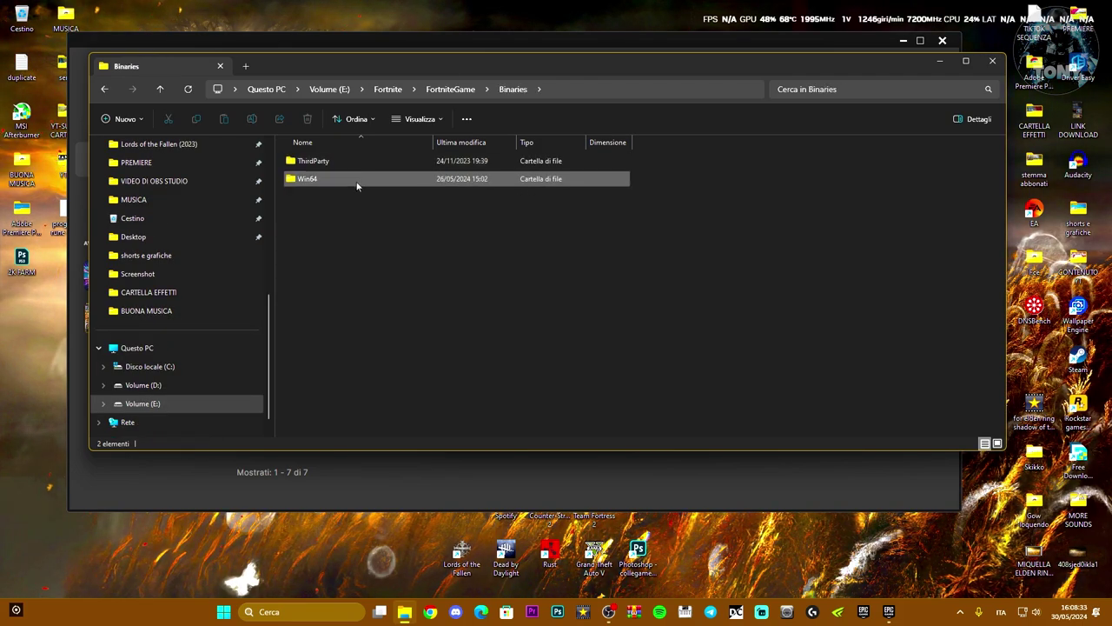
pyautogui.doubleClick(357, 179)
pyautogui.scroll(-12, 509, 288)
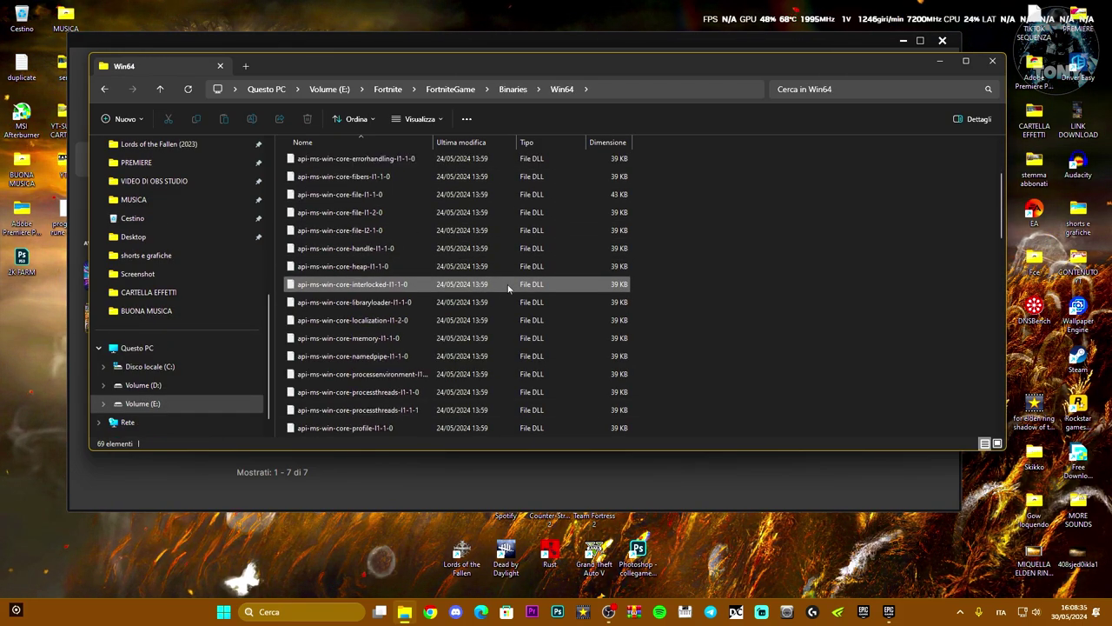
pyautogui.scroll(-4, 509, 289)
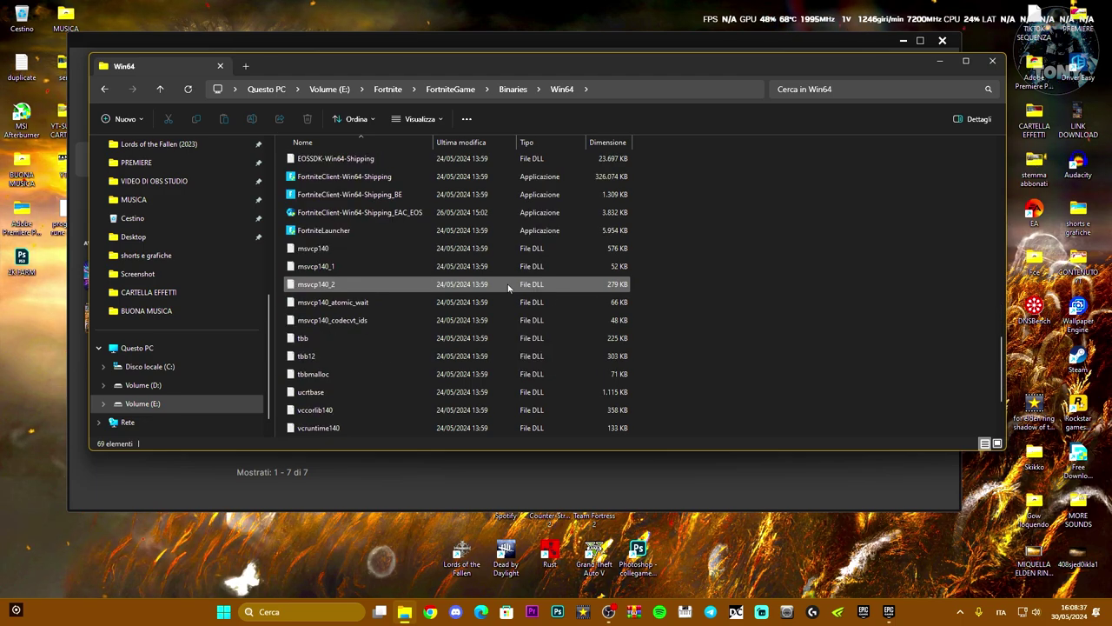
pyautogui.scroll(2, 509, 289)
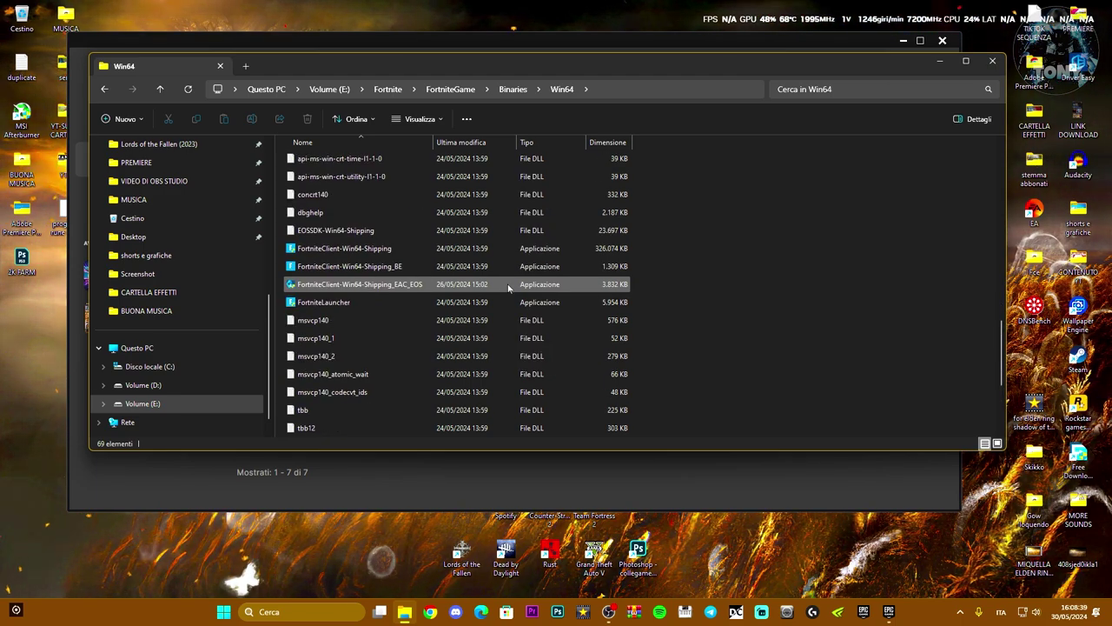
# Review the compatibility settings of the FortniteClient-Win64-Shipping executable and close its properties.
pyautogui.click(426, 249)
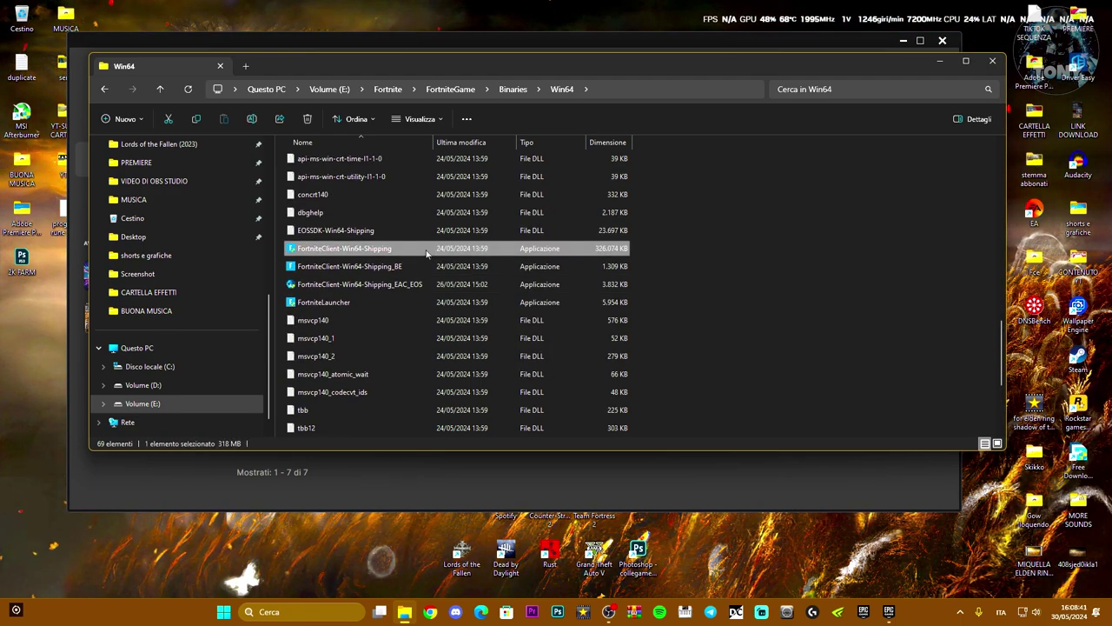
pyautogui.rightClick(426, 250)
pyautogui.click(461, 489)
pyautogui.click(461, 524)
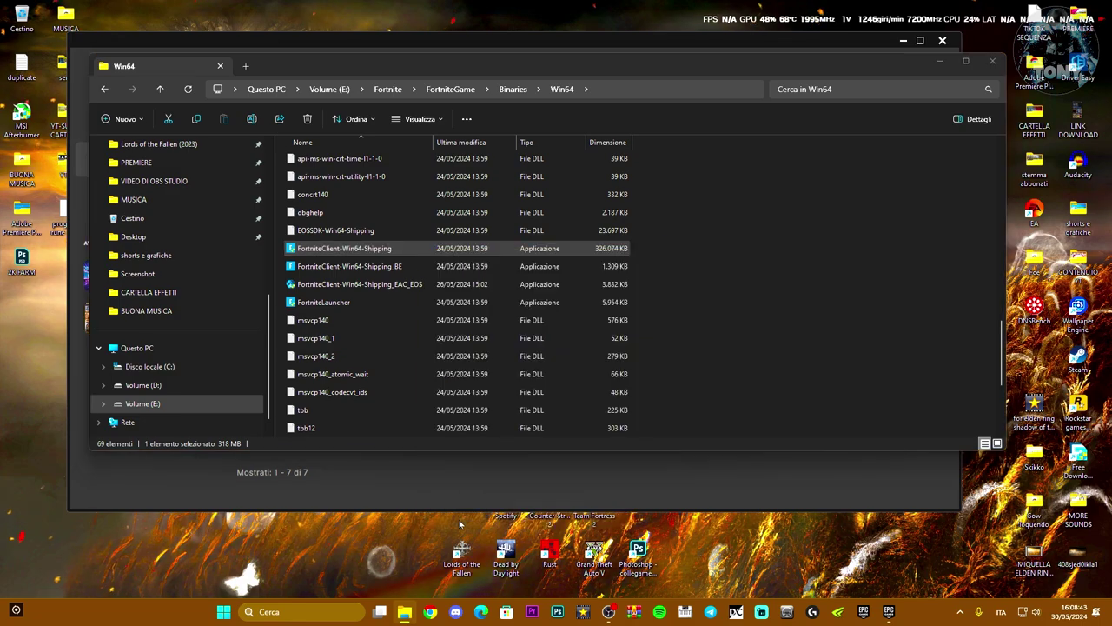
pyautogui.moveTo(521, 249); pyautogui.dragTo(698, 217)
pyautogui.click(712, 245)
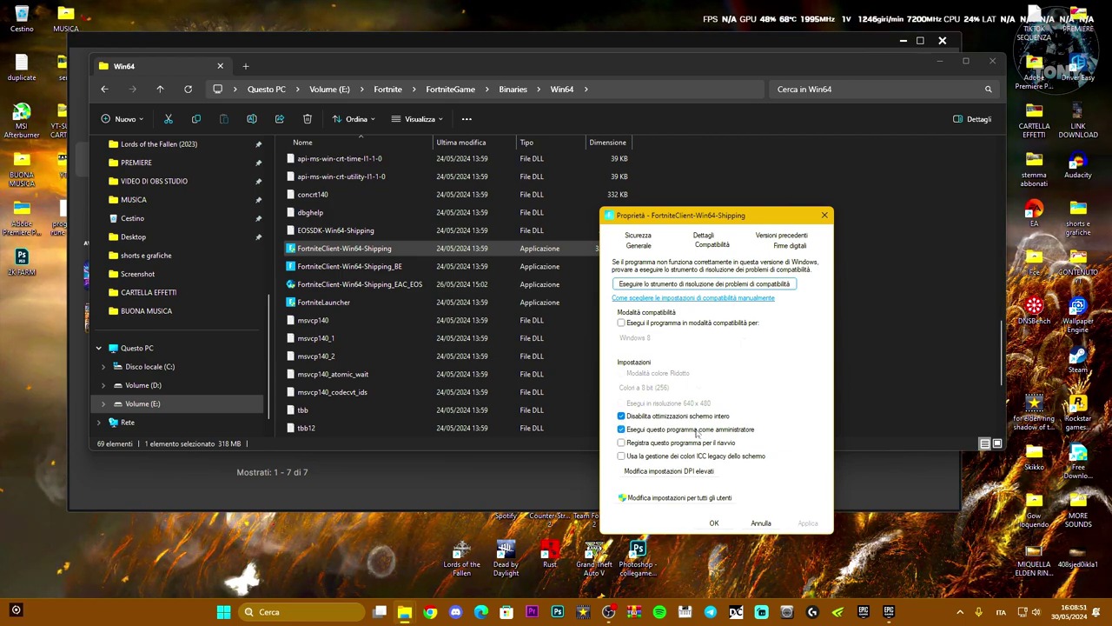
pyautogui.moveTo(764, 222); pyautogui.dragTo(803, 186)
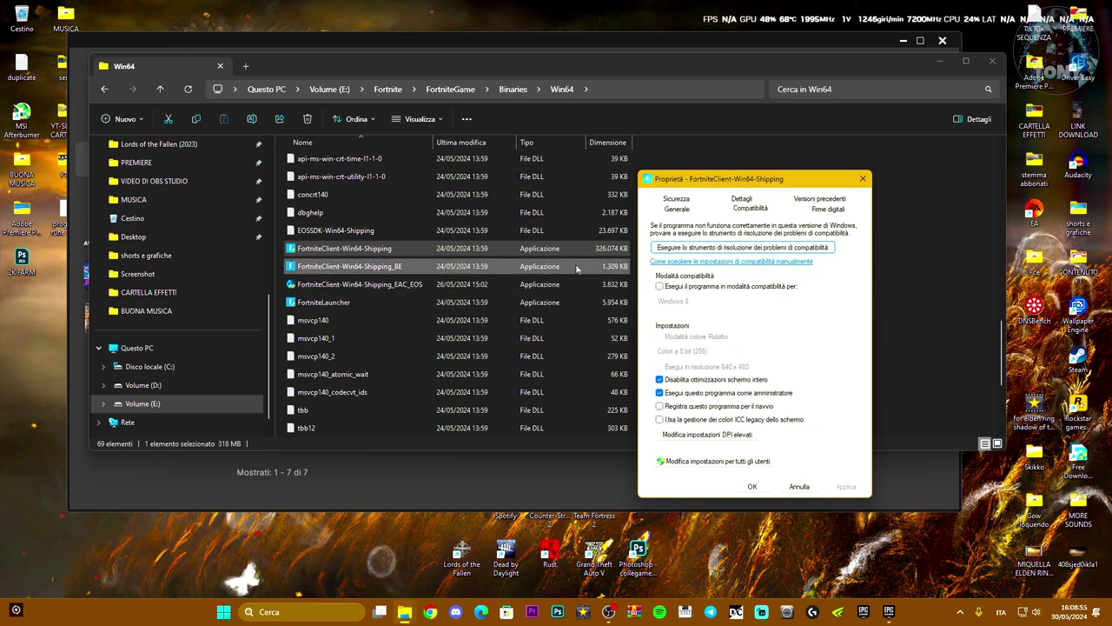
pyautogui.click(863, 179)
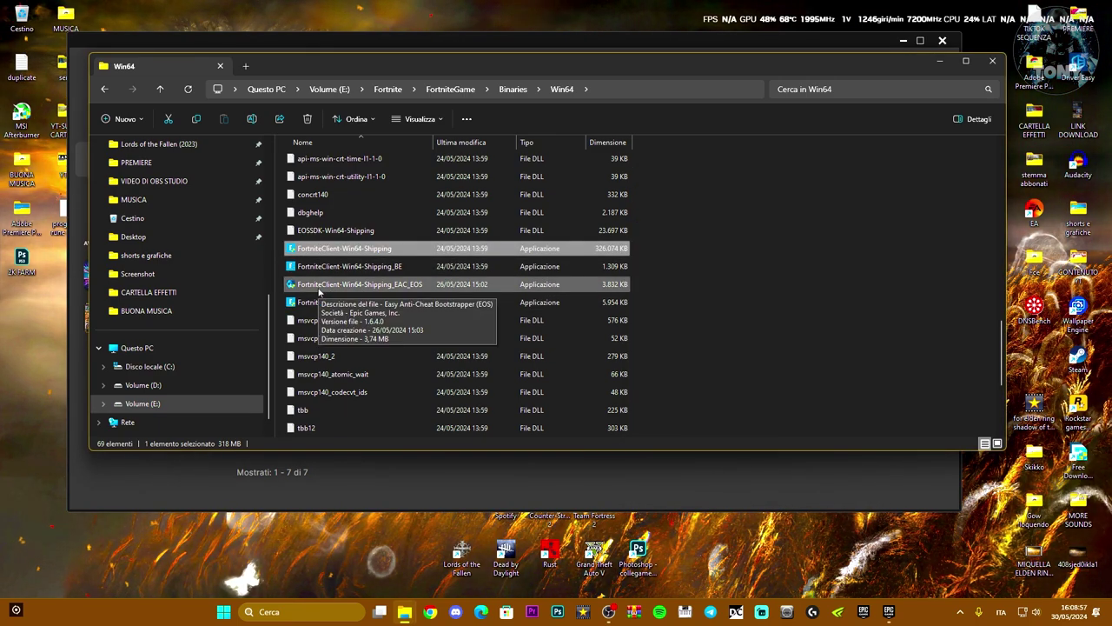
# Open the compatibility settings for all users of the FortniteClient-Win64-Shipping_EAC_EOS executable.
pyautogui.click(319, 292)
pyautogui.rightClick(319, 292)
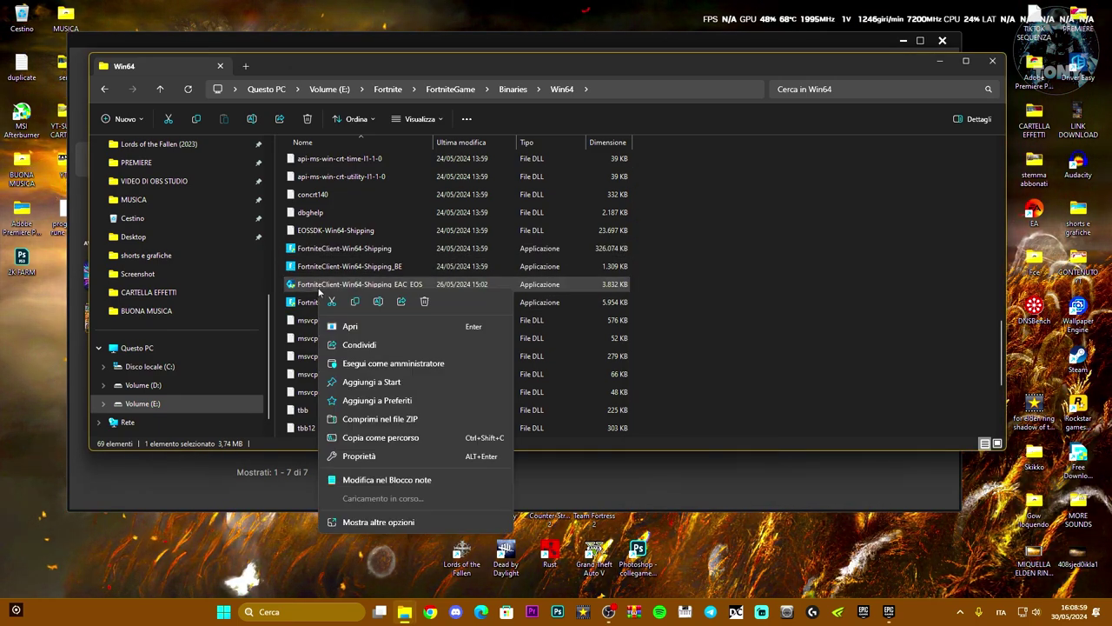
pyautogui.click(378, 522)
pyautogui.click(352, 554)
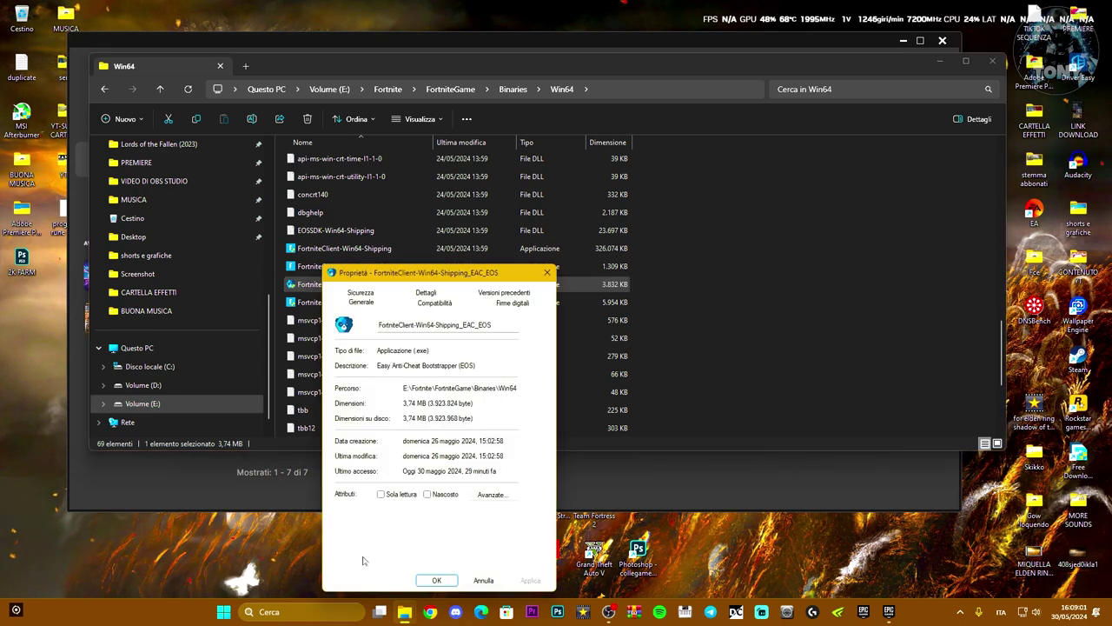
pyautogui.moveTo(417, 206); pyautogui.dragTo(680, 188)
pyautogui.click(659, 218)
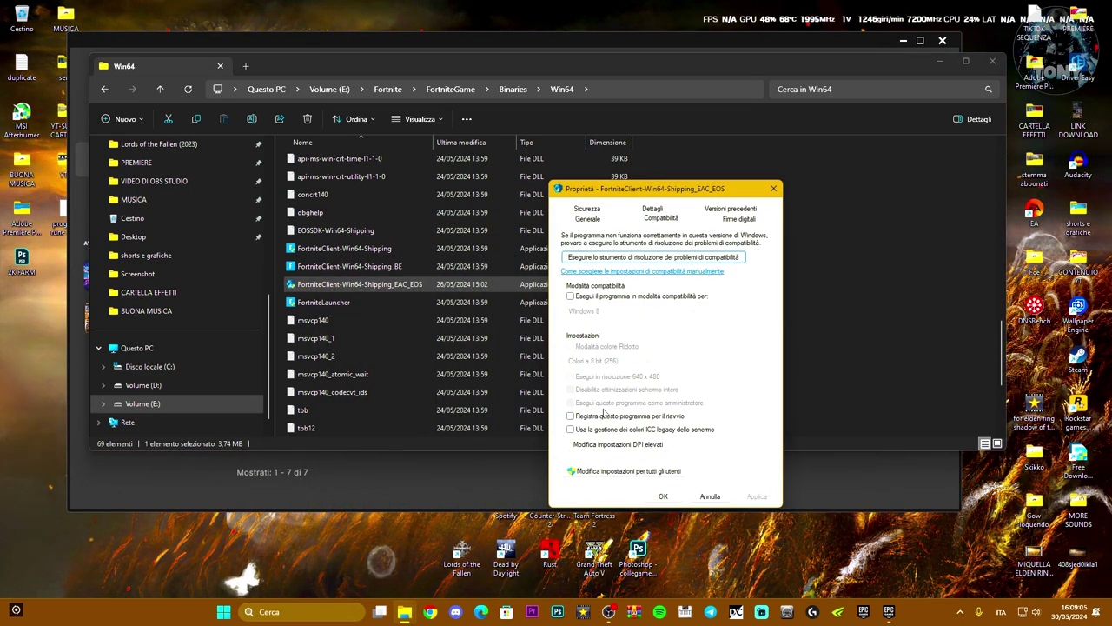
pyautogui.click(608, 471)
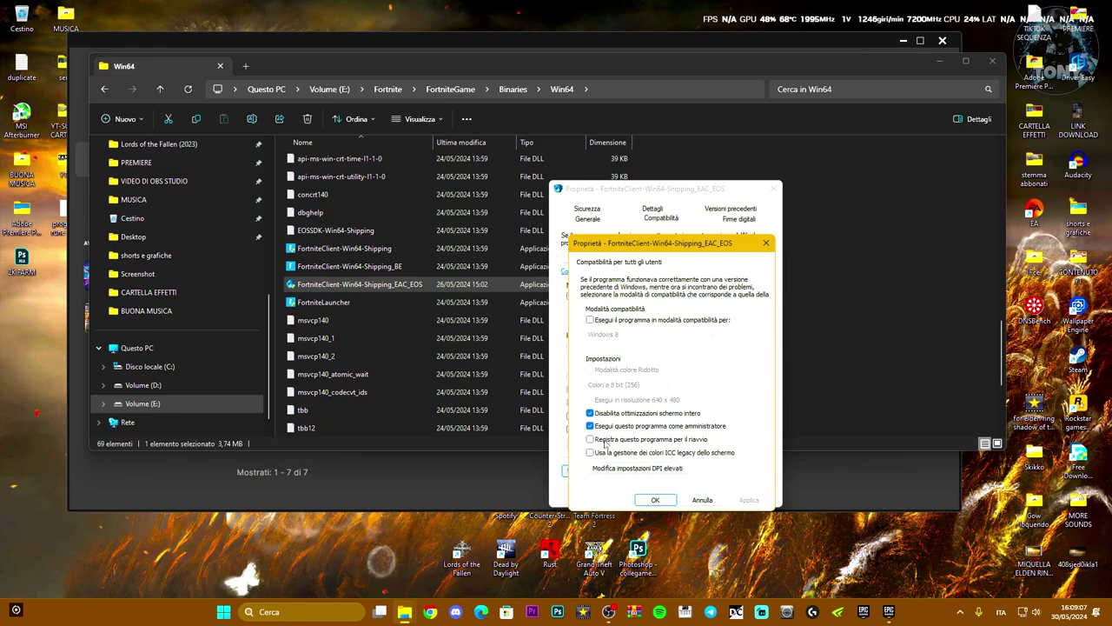
pyautogui.moveTo(661, 243); pyautogui.dragTo(791, 183)
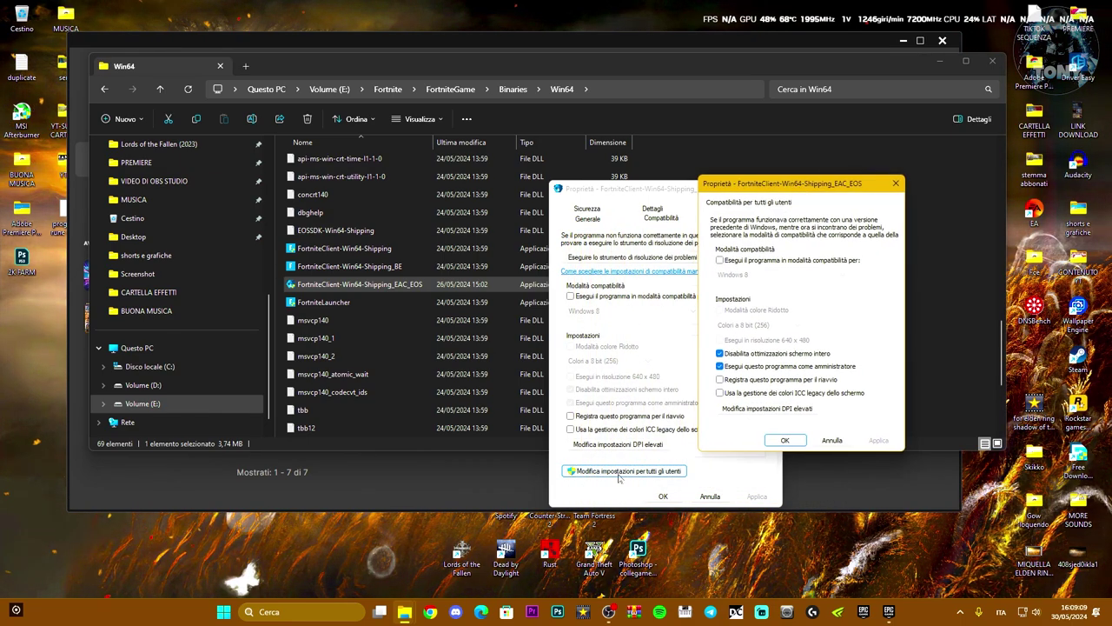
# Enable the program DPI setting alongside the Sistema (avanzato) scaling override for the EAC_EOS executable, confirm its properties and close the folder window.
pyautogui.click(758, 408)
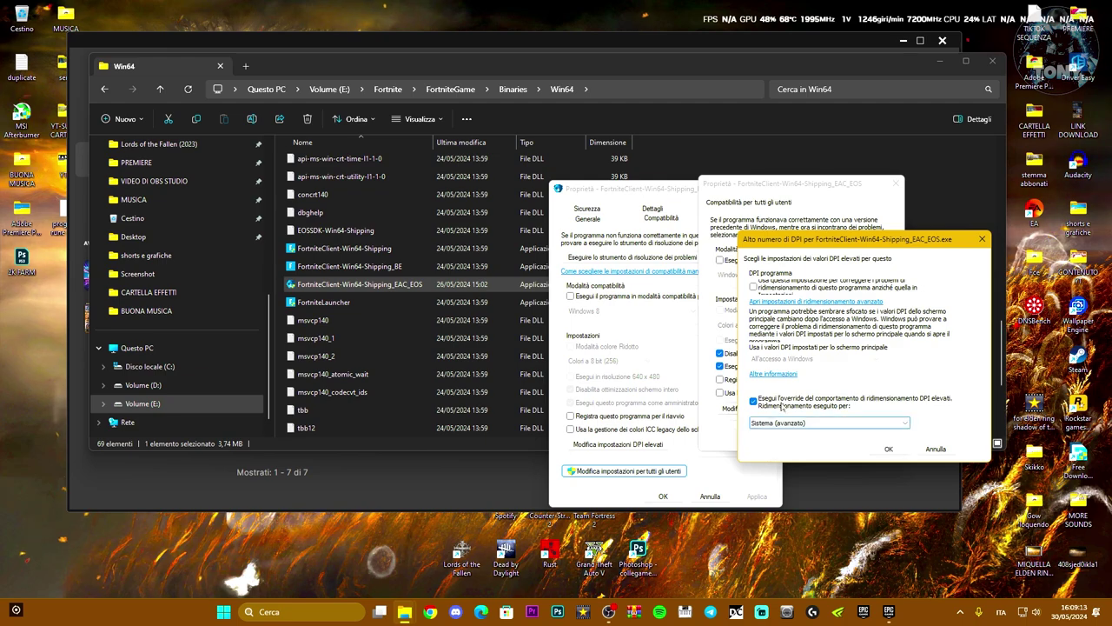
pyautogui.click(754, 288)
pyautogui.click(893, 451)
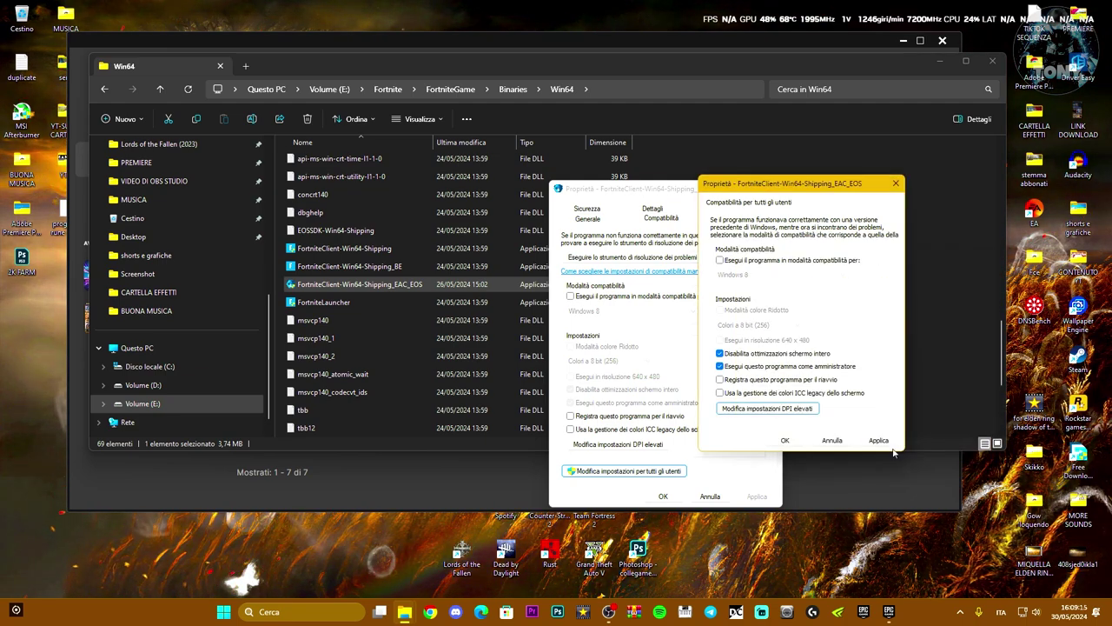
pyautogui.click(800, 442)
pyautogui.click(664, 497)
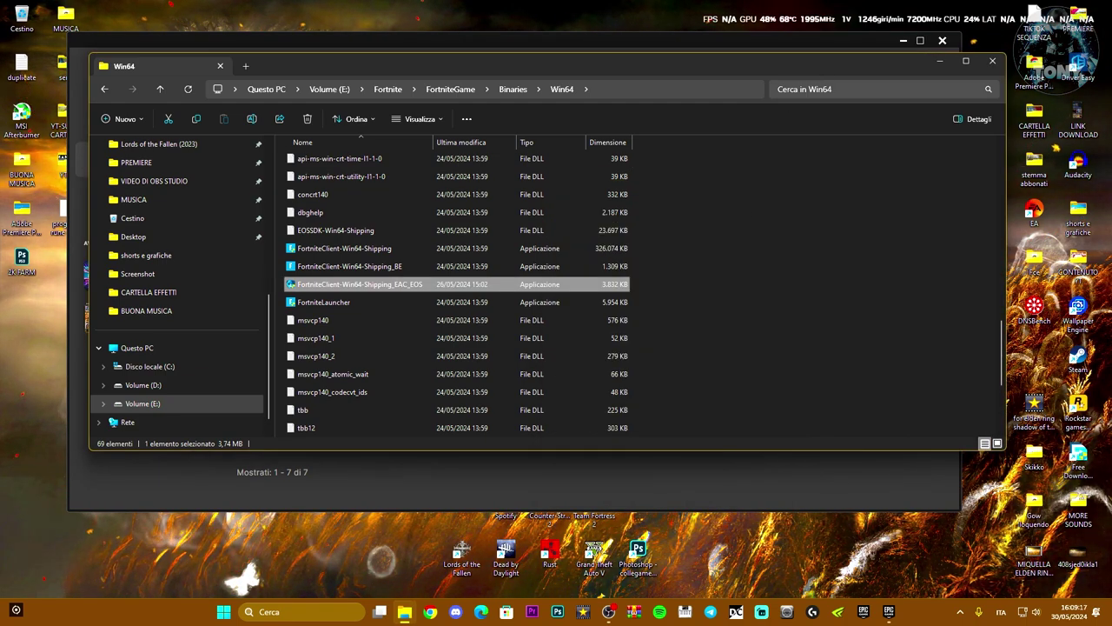
pyautogui.moveTo(844, 64); pyautogui.dragTo(761, 67)
pyautogui.click(917, 66)
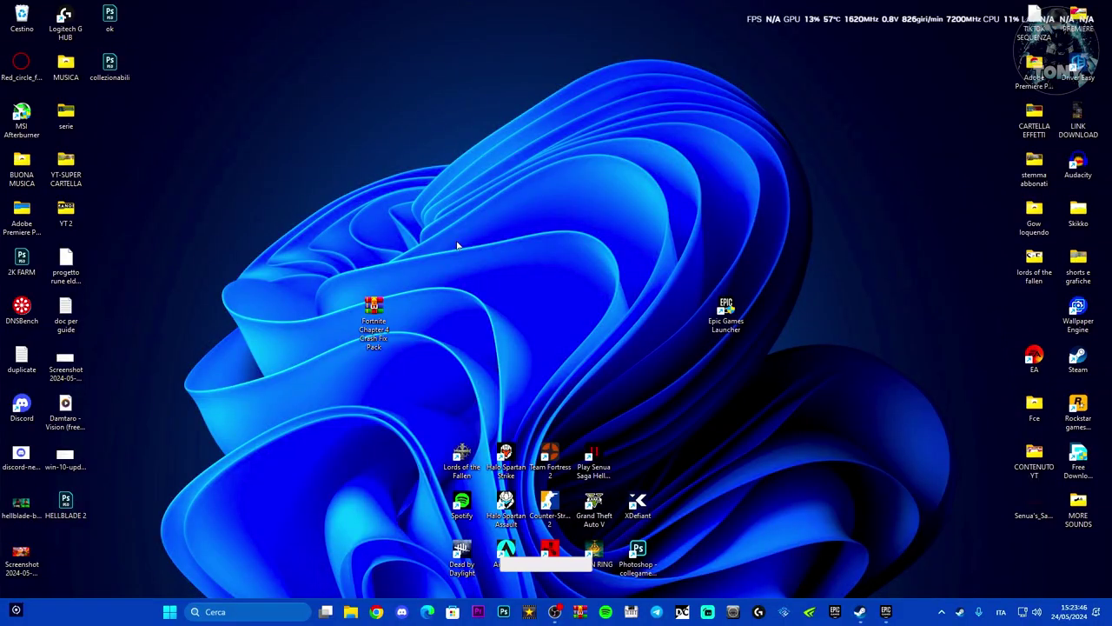
# Extract the Fortnite Chapter 4 Crash Fix Pack archive with WinRAR into its own folder and place that folder beside the archive.
pyautogui.rightClick(376, 308)
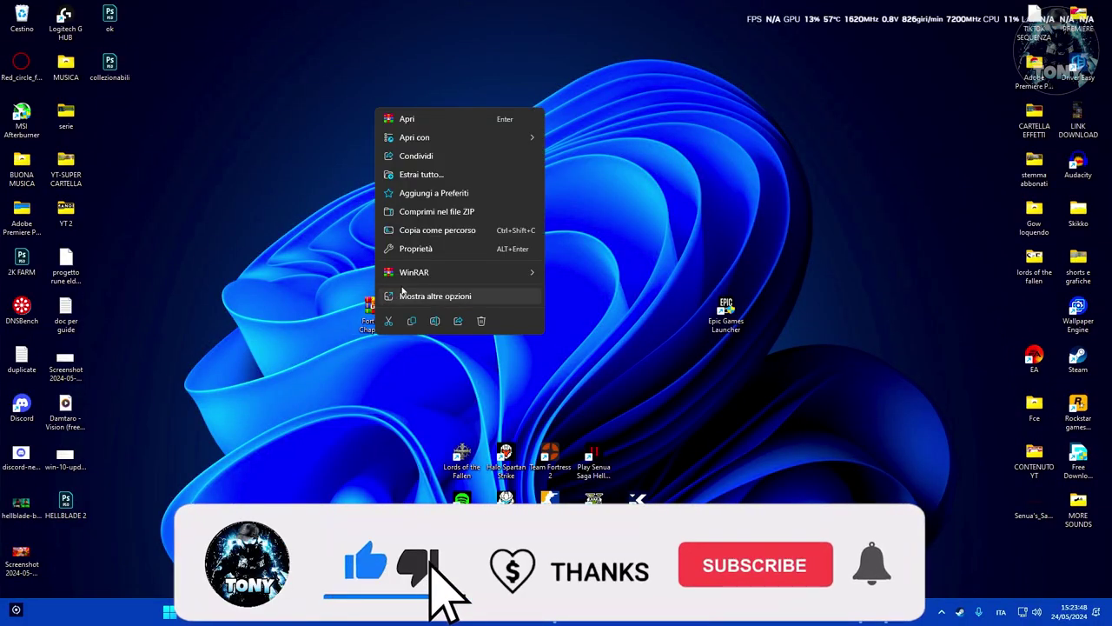
pyautogui.moveTo(421, 274)
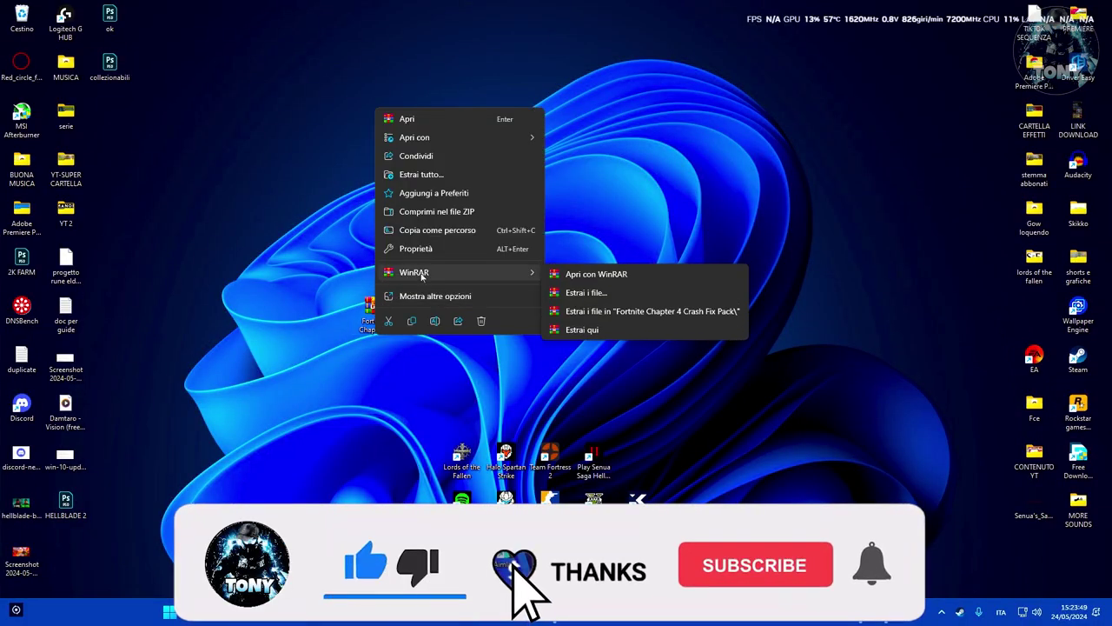
pyautogui.click(619, 311)
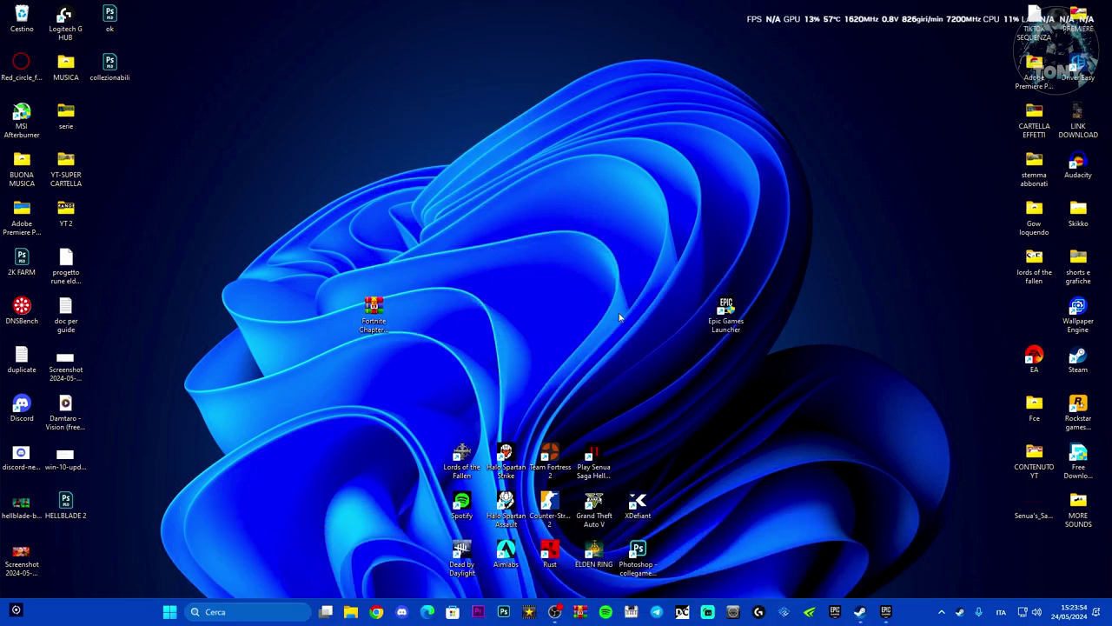
pyautogui.rightClick(620, 317)
pyautogui.click(668, 362)
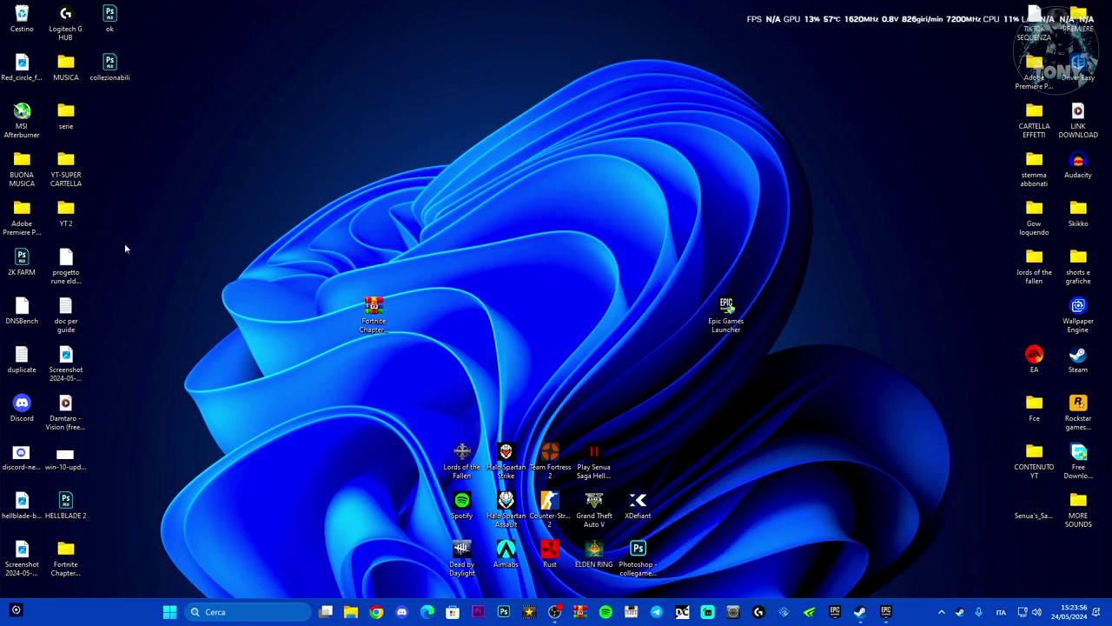
pyautogui.moveTo(407, 313); pyautogui.dragTo(420, 315)
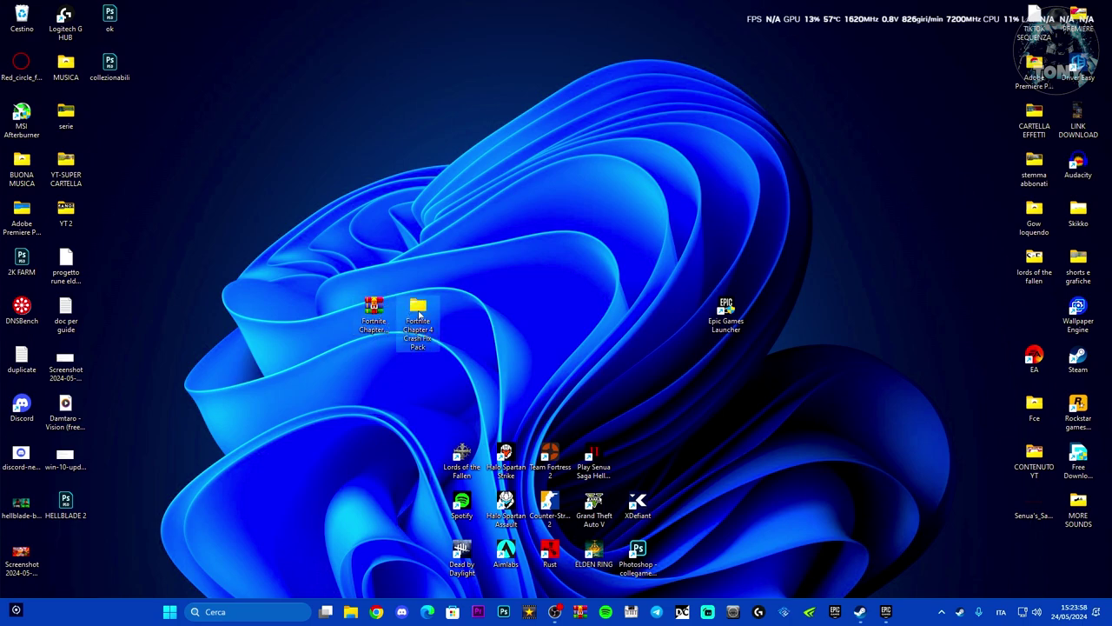
# Run the install_all batch file from the extracted pack's Microsoft Runtime c++ SOFTWARE INSTALL folder.
pyautogui.doubleClick(420, 315)
pyautogui.doubleClick(340, 199)
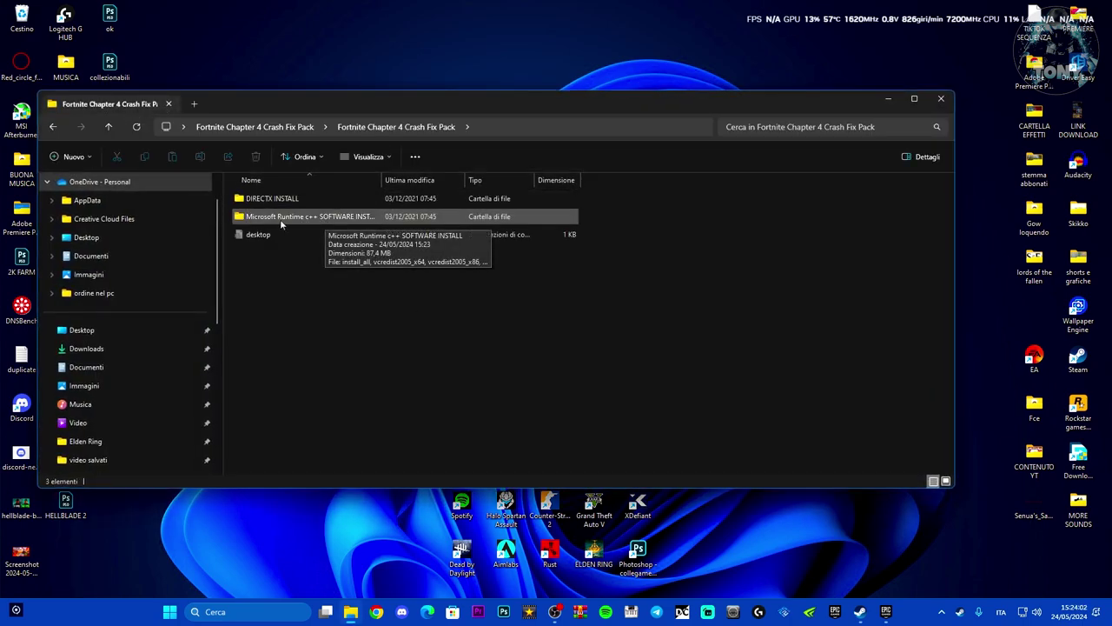
pyautogui.doubleClick(318, 217)
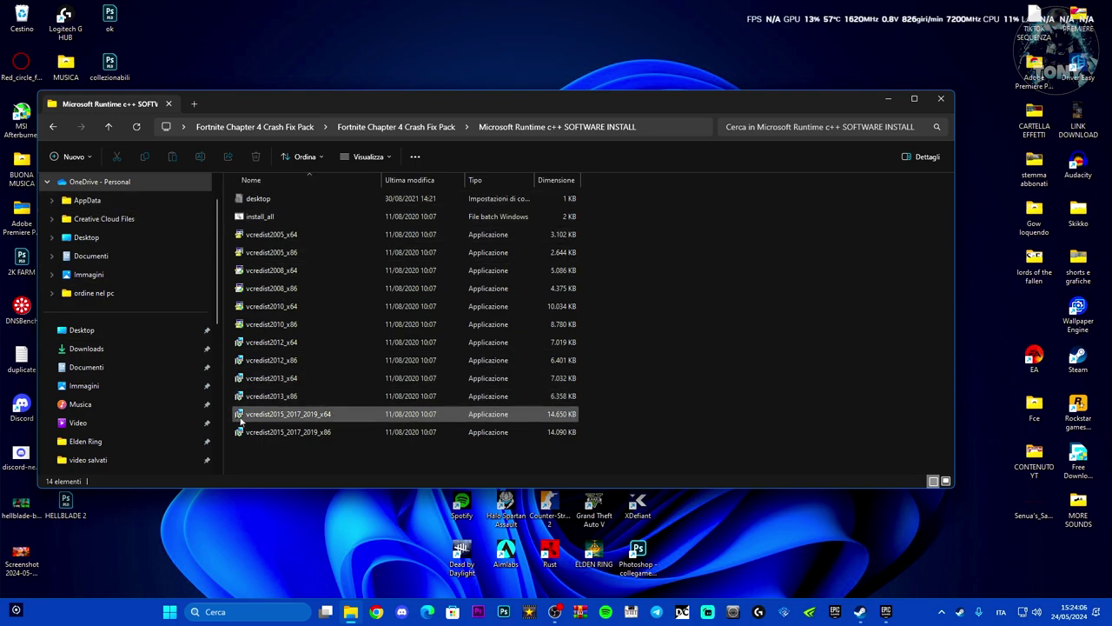
pyautogui.click(342, 219)
pyautogui.doubleClick(342, 220)
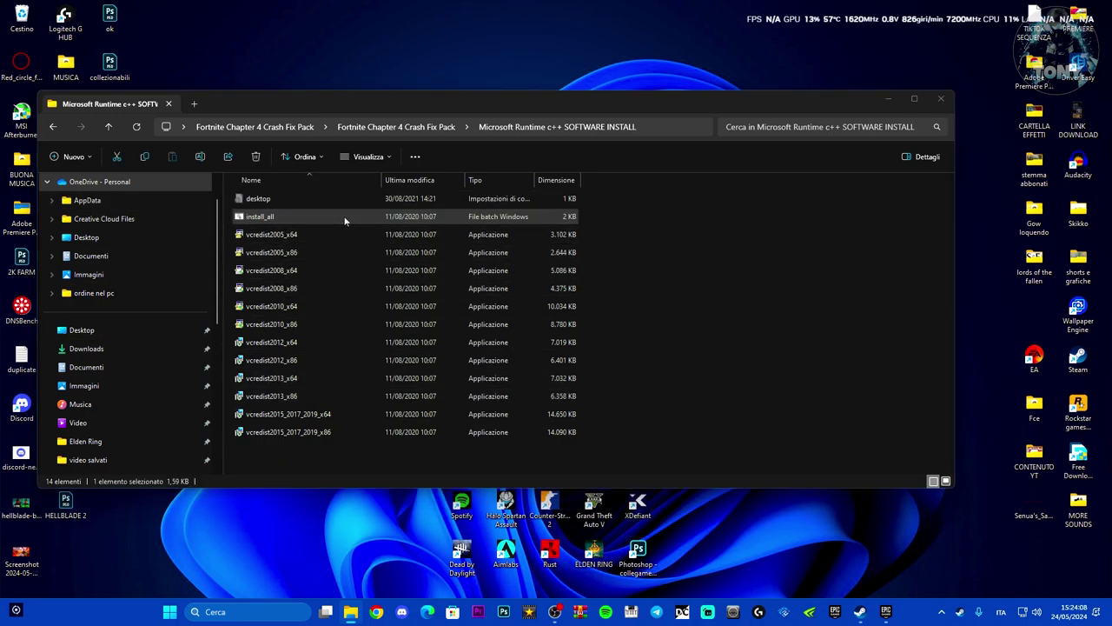